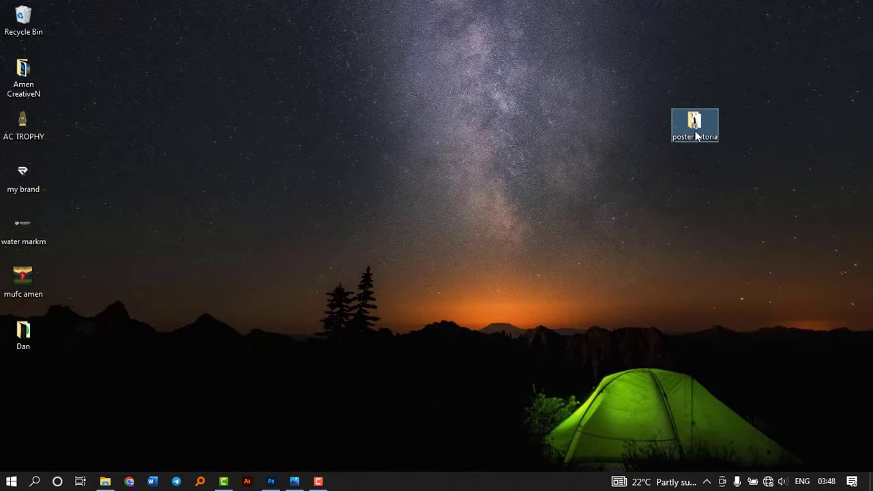
Step: Open Soldiers.jpg from the poster tutoria folder in Adobe Photoshop 2022
double_click(697, 137)
click(395, 269)
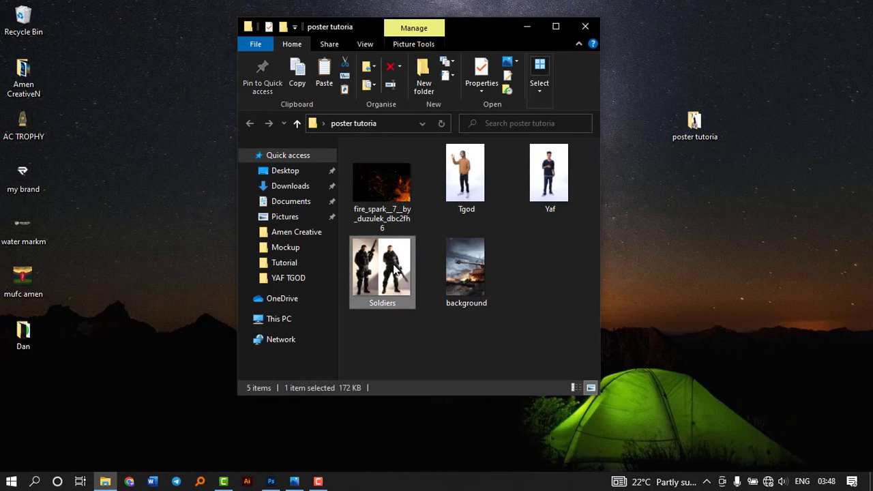
right_click(394, 270)
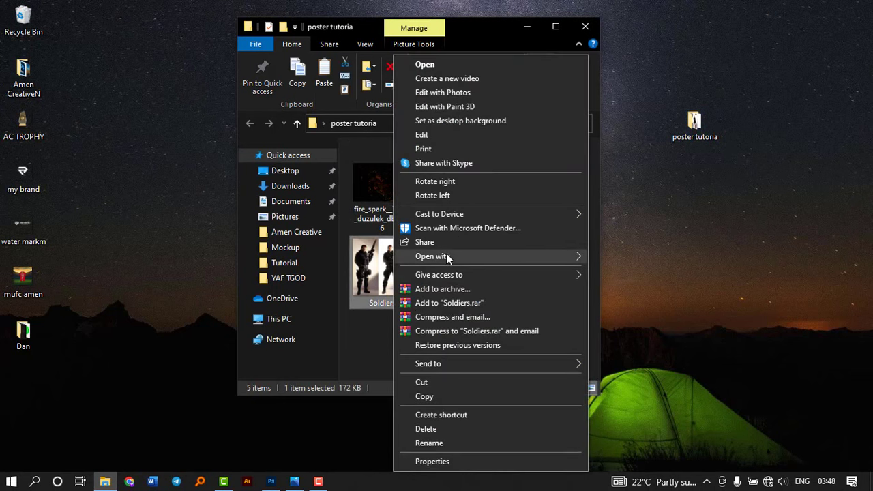
mouse_move(432, 256)
click(602, 272)
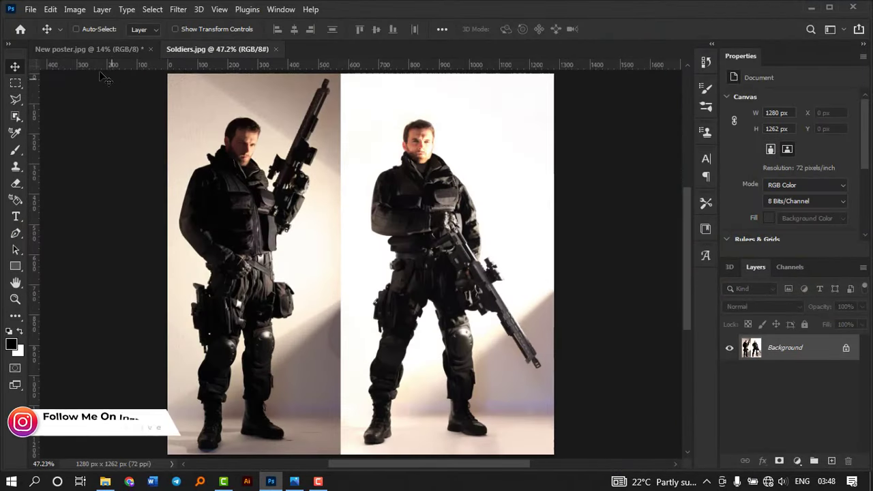
Step: Auto-select the soldiers with Select > Subject, then refine the selection around their boots at 300% zoom
click(152, 9)
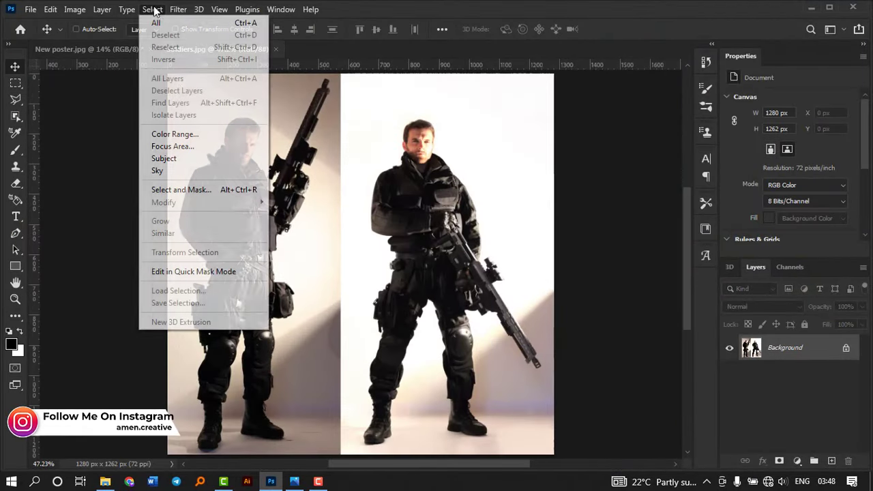
click(172, 158)
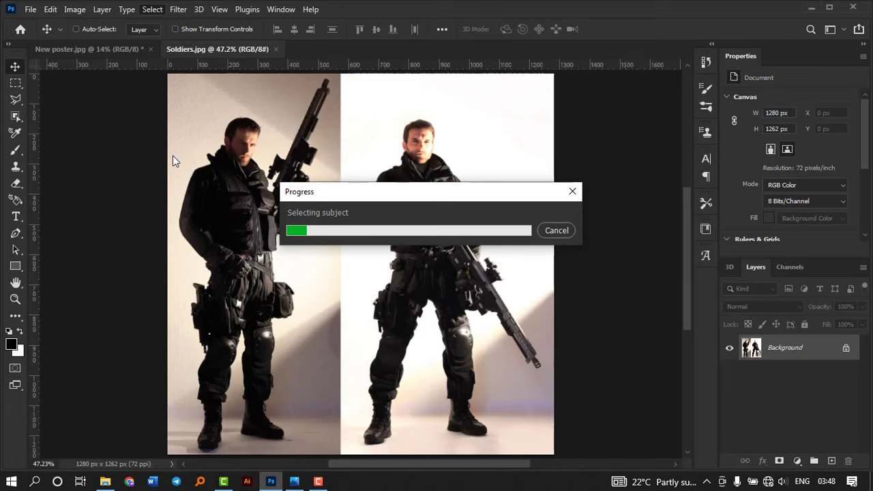
key(z)
drag(259, 423, 335, 386)
key(l)
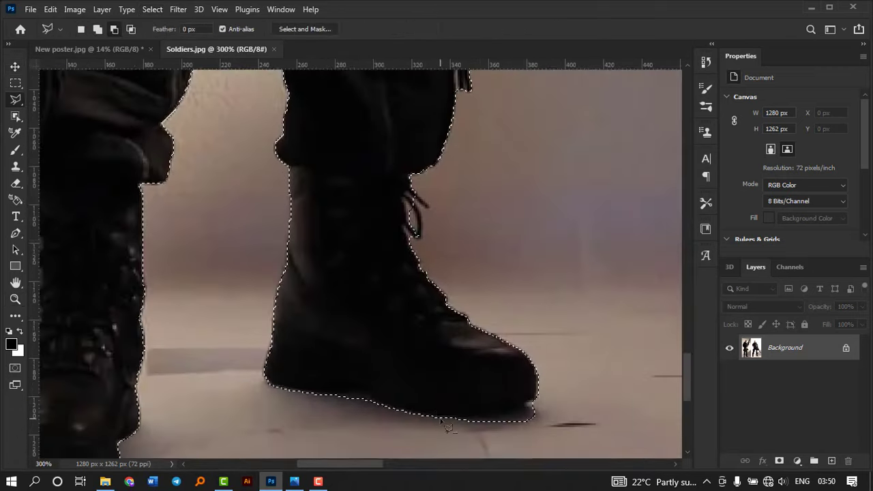
scroll(224, 271, up, 5)
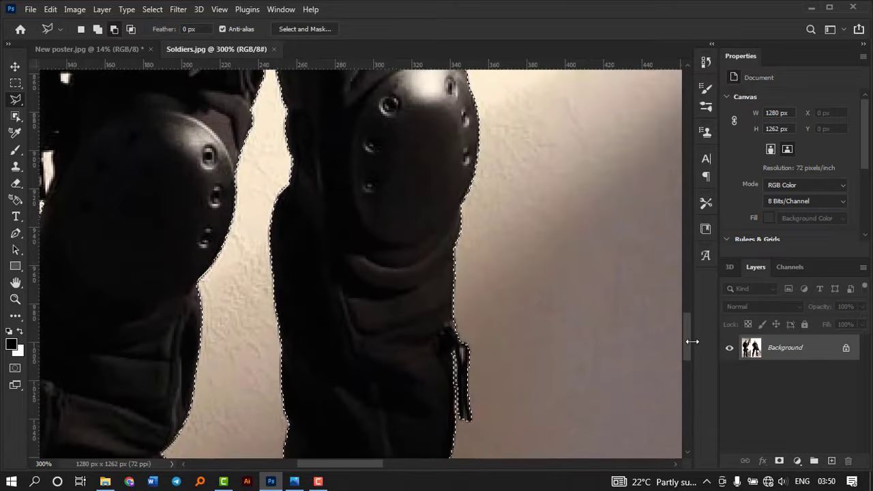
scroll(558, 409, up, 5)
scroll(558, 410, up, 5)
scroll(357, 419, down, 5)
scroll(357, 418, right, 3)
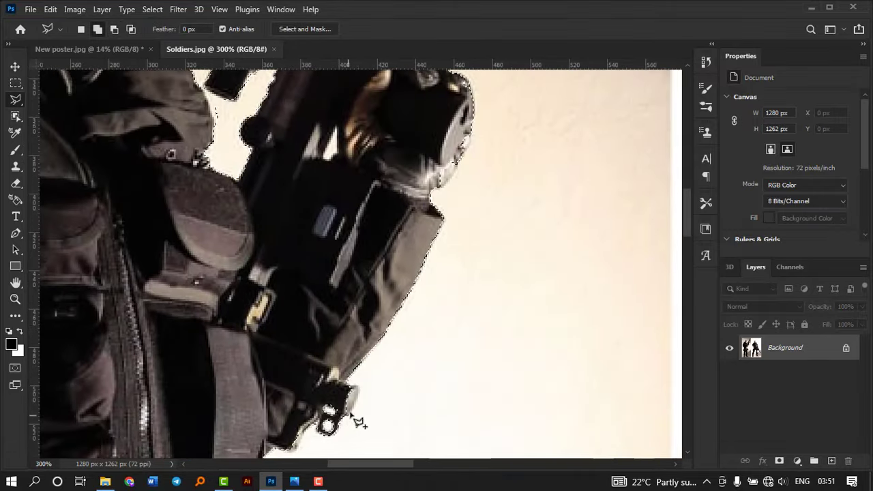
scroll(464, 171, up, 5)
scroll(468, 328, up, 3)
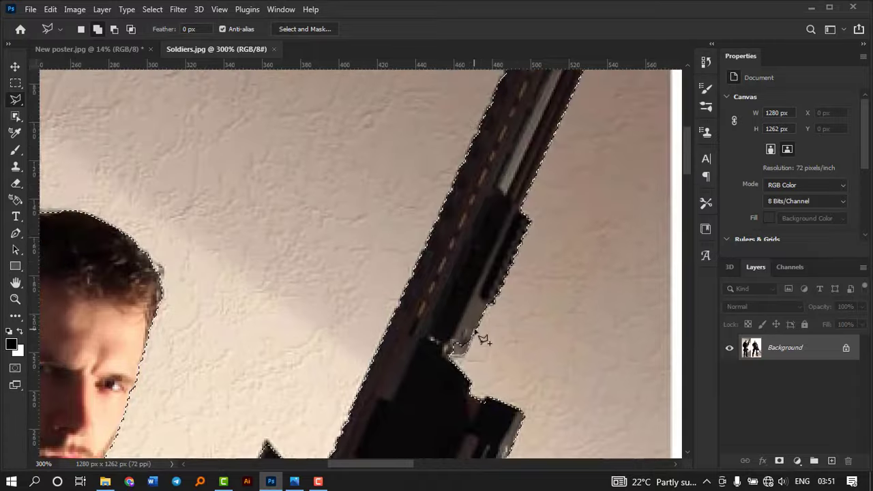
scroll(410, 287, down, 6)
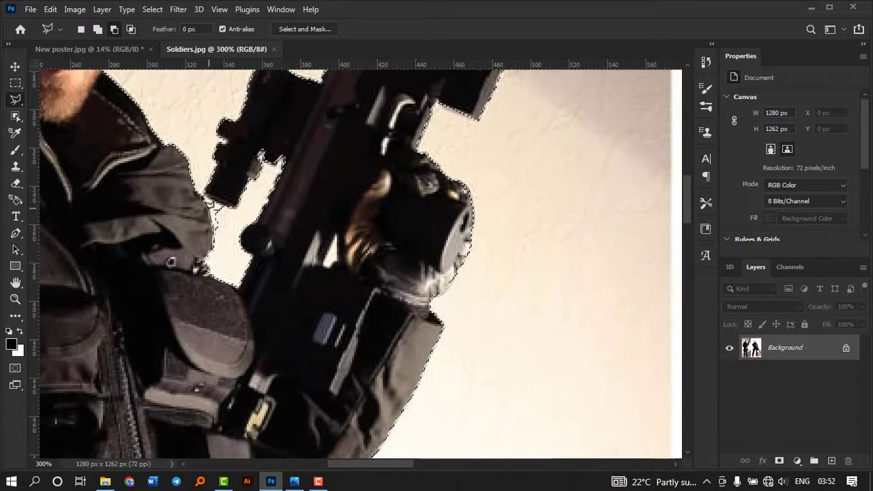
scroll(689, 162, up, 5)
scroll(685, 176, left, 5)
scroll(685, 176, down, 6)
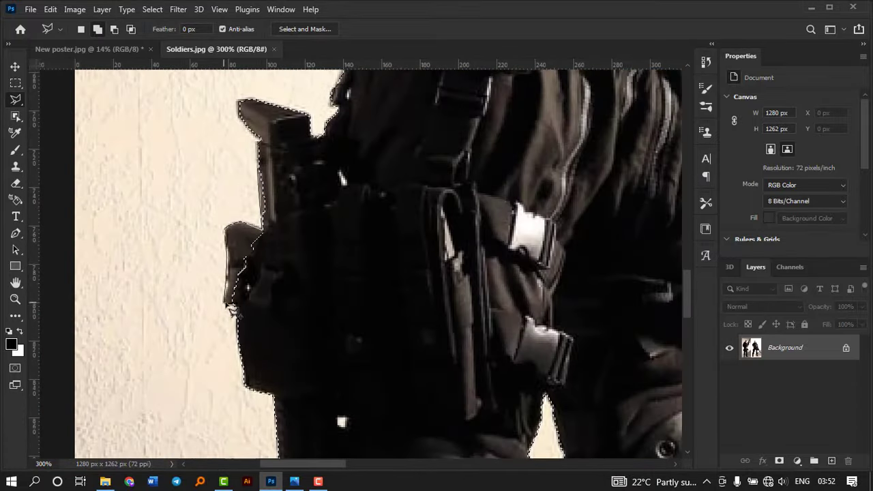
scroll(341, 225, down, 5)
scroll(346, 226, down, 5)
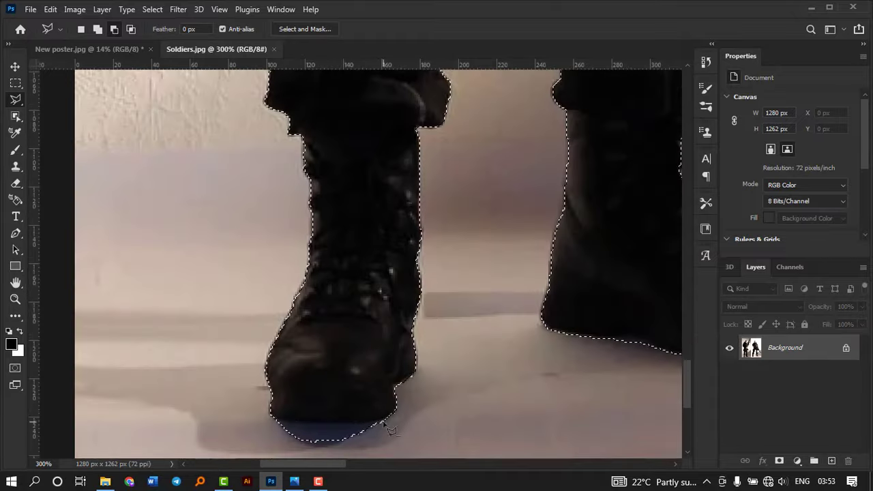
drag(399, 466, 560, 378)
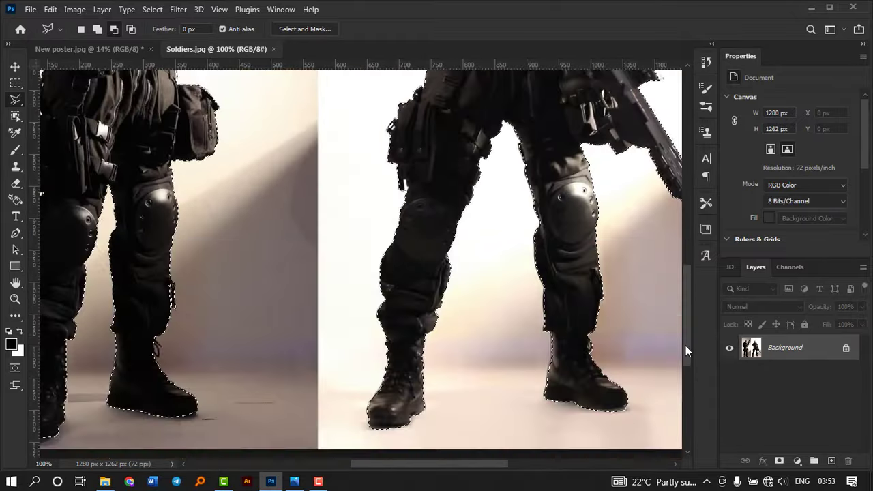
Step: Add the gun scope to the selection with the Polygonal Lasso, subtract stray areas, and fit the view
scroll(477, 375, up, 5)
scroll(517, 436, up, 5)
scroll(554, 407, right, 5)
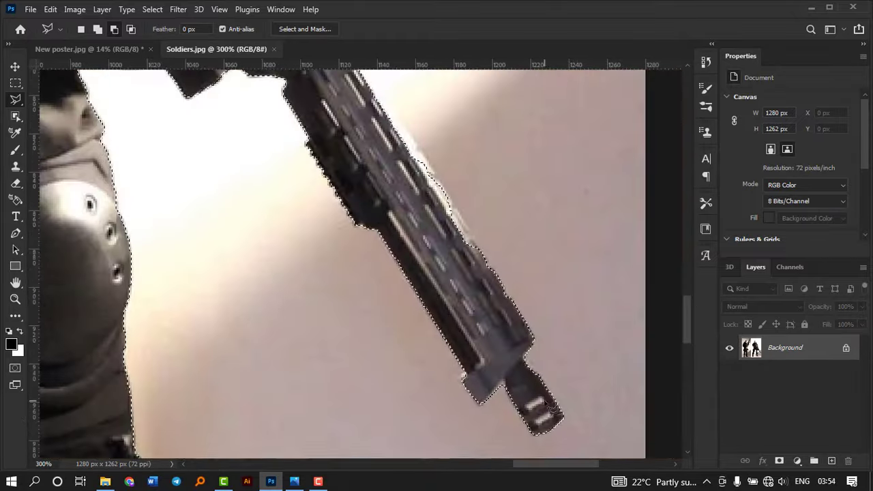
click(547, 429)
scroll(478, 307, up, 2)
scroll(419, 235, up, 4)
click(251, 272)
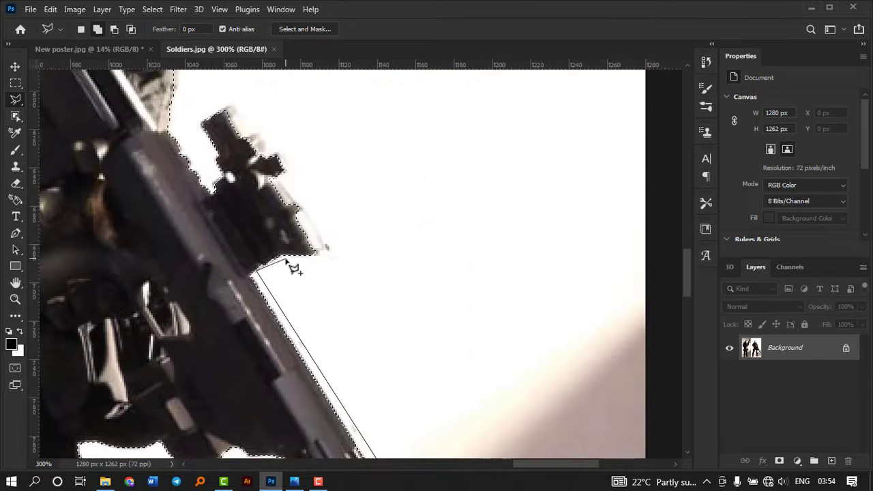
double_click(285, 190)
scroll(341, 267, down, 3)
scroll(341, 266, up, 5)
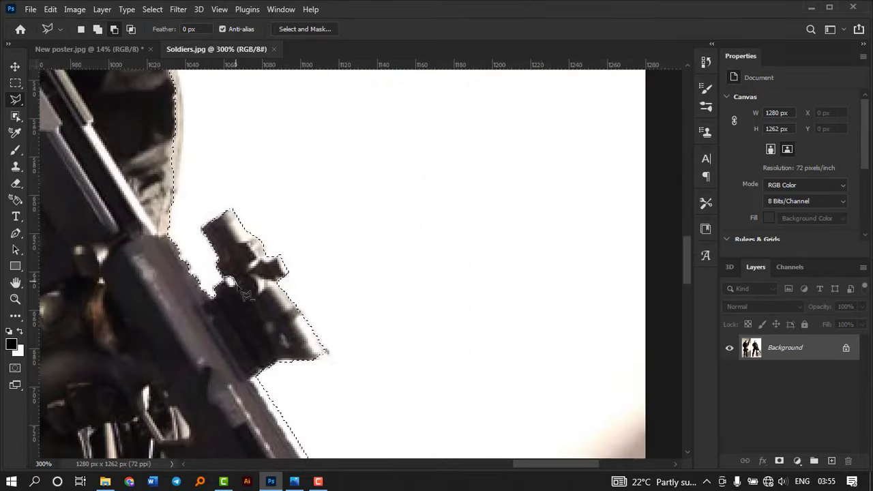
scroll(341, 266, up, 3)
scroll(688, 210, down, 5)
scroll(561, 419, left, 5)
scroll(561, 419, down, 5)
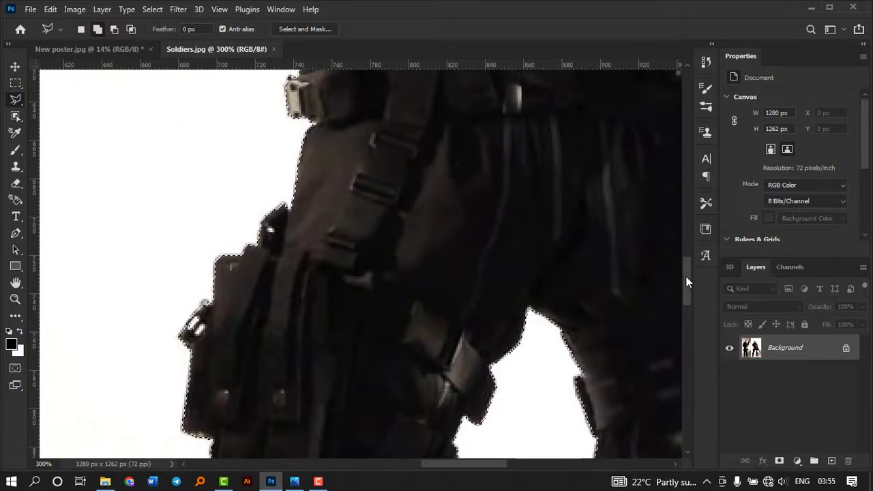
key(alt)
scroll(690, 364, down, 5)
scroll(690, 365, down, 5)
key(ctrl+0)
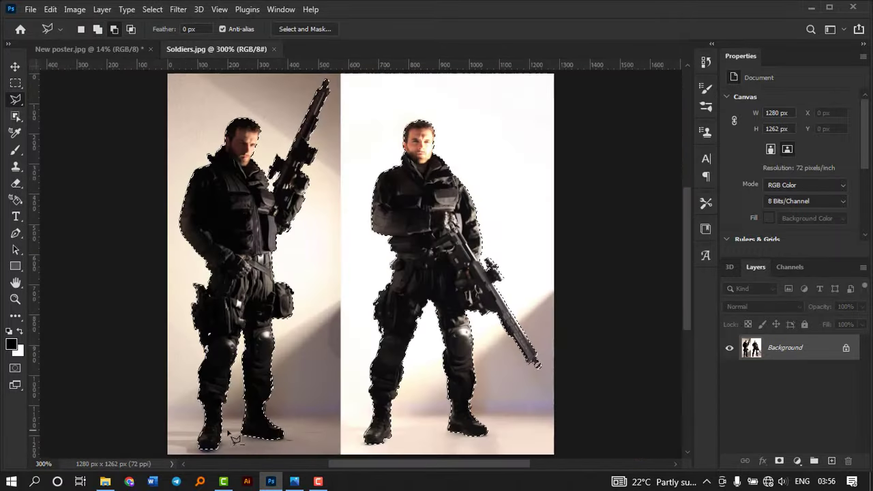
Step: Mask the soldiers out of their backdrop and shift them slightly right
click(779, 461)
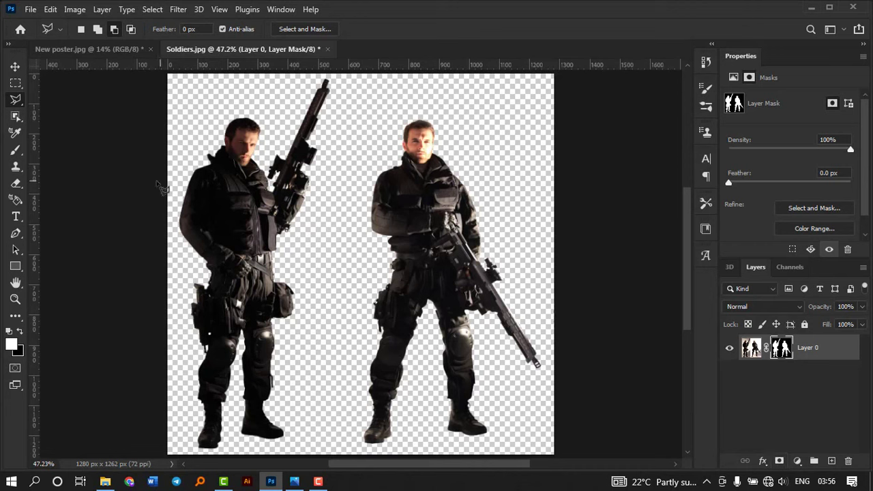
click(15, 67)
drag(417, 203, 425, 206)
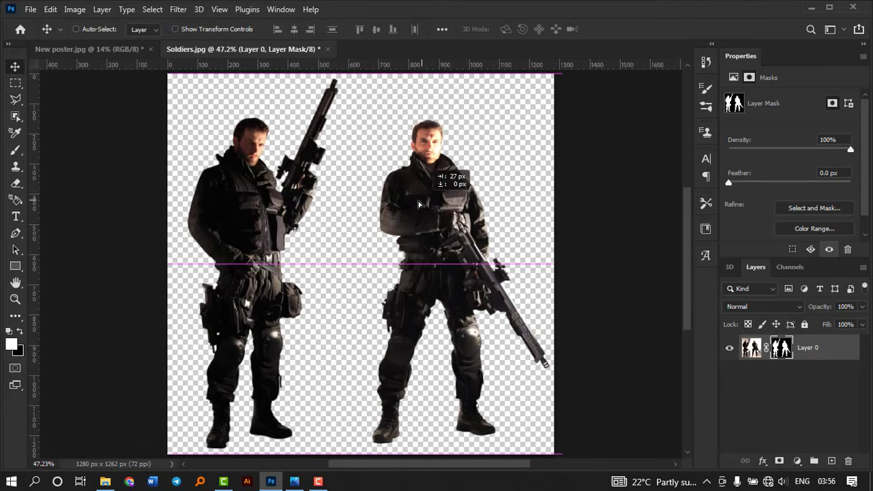
Step: Add a Solid Color fill layer of 850000 and place it below the soldiers' layer
click(831, 461)
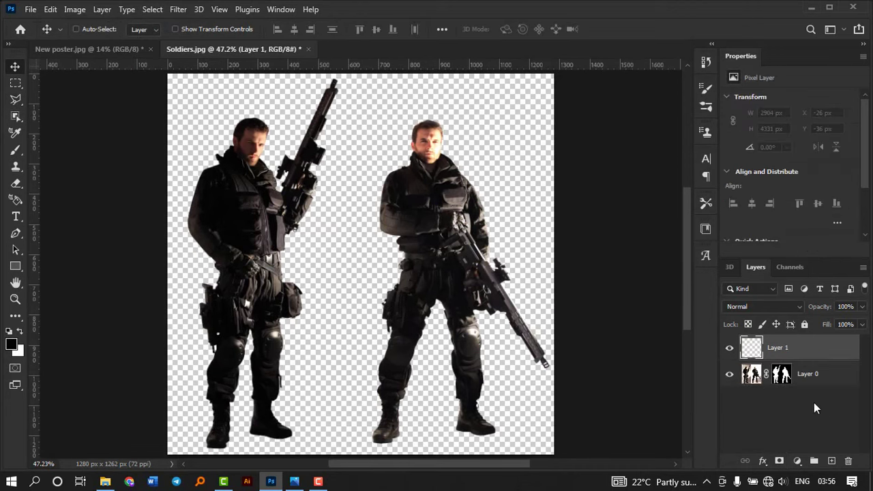
click(797, 462)
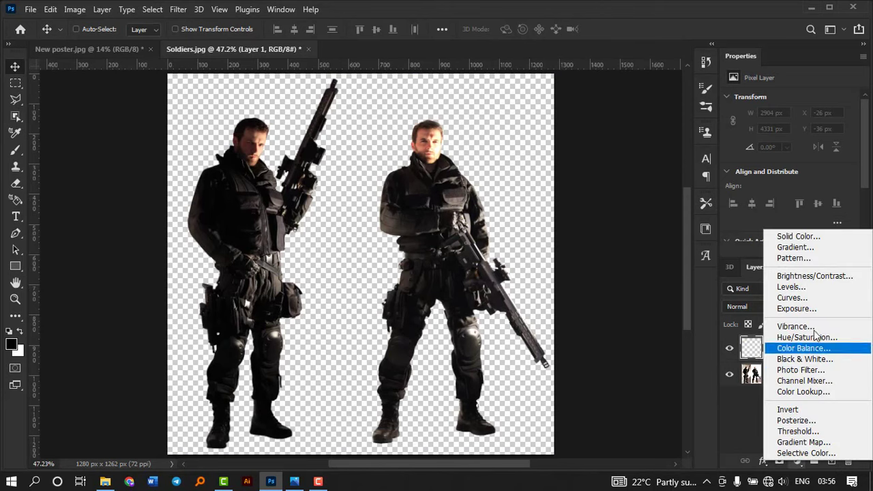
click(798, 236)
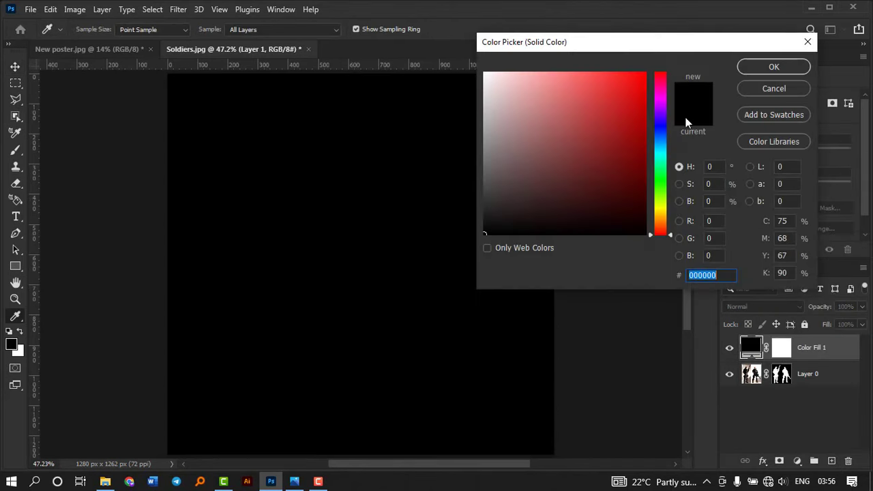
drag(641, 113, 647, 151)
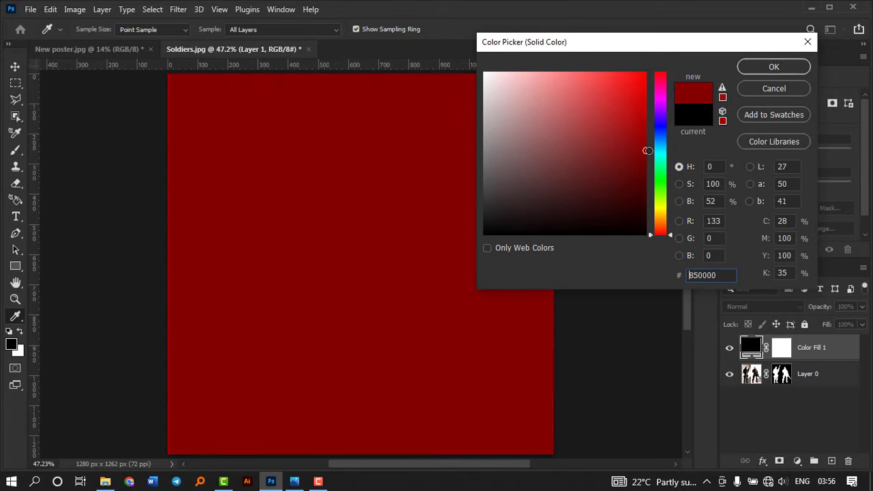
click(757, 68)
drag(807, 350, 807, 381)
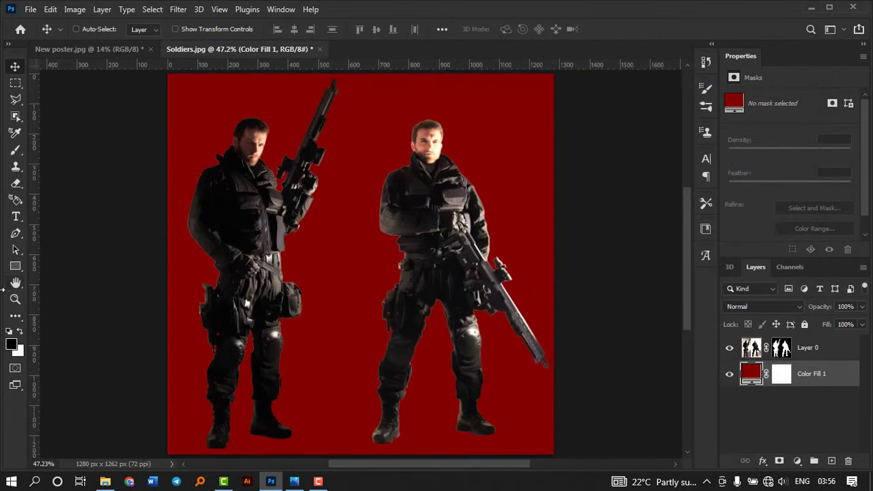
click(15, 300)
Step: Zoom to 300% on the right soldier's head, outline it with the Polygonal Lasso and erase it
click(439, 164)
click(434, 133)
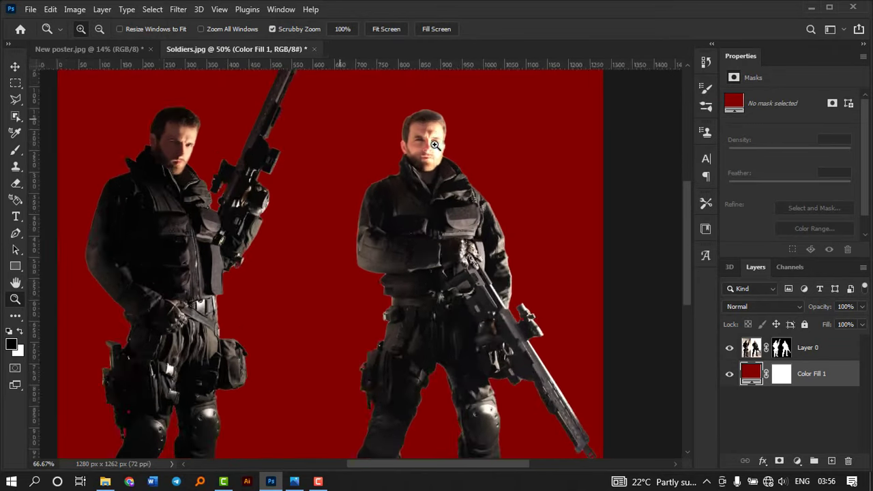
click(430, 90)
click(430, 90)
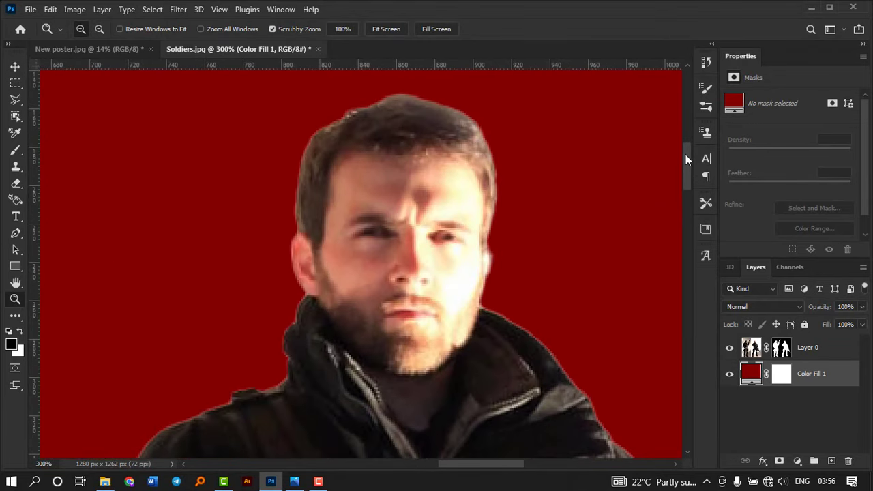
drag(686, 155, 688, 158)
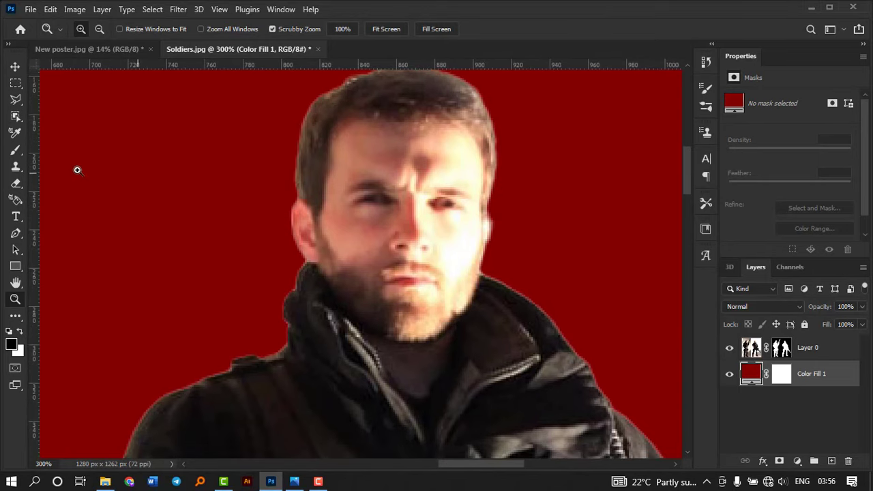
click(15, 98)
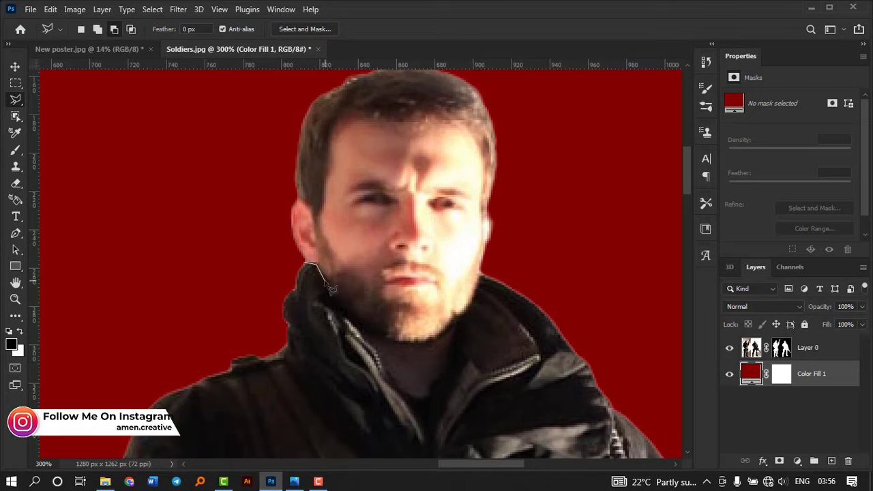
click(152, 9)
key(Escape)
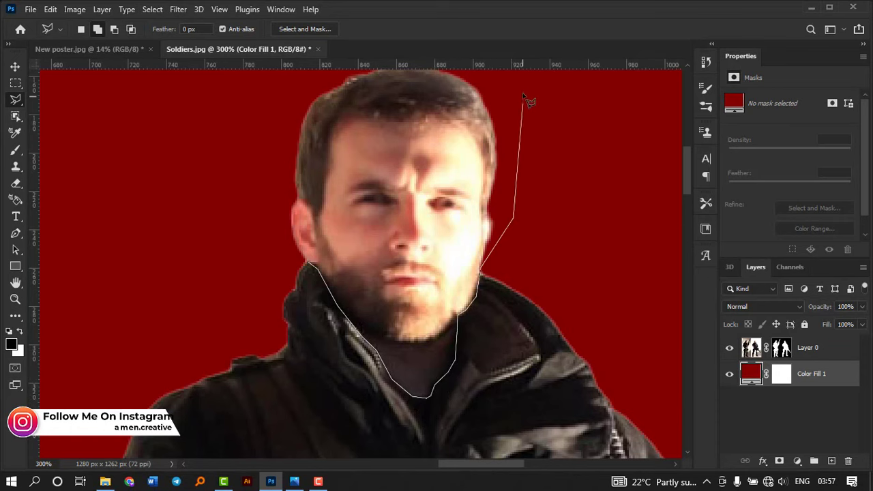
click(515, 95)
click(314, 88)
double_click(225, 199)
click(807, 347)
click(16, 183)
click(377, 169)
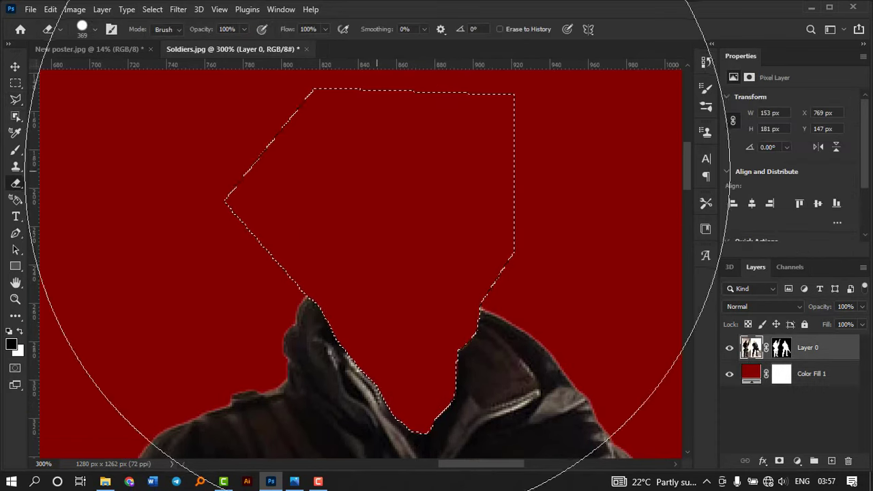
key(ctrl+d)
Step: Outline and erase the second soldier's head, deselect, and fit the image on screen
drag(481, 464, 355, 464)
click(16, 99)
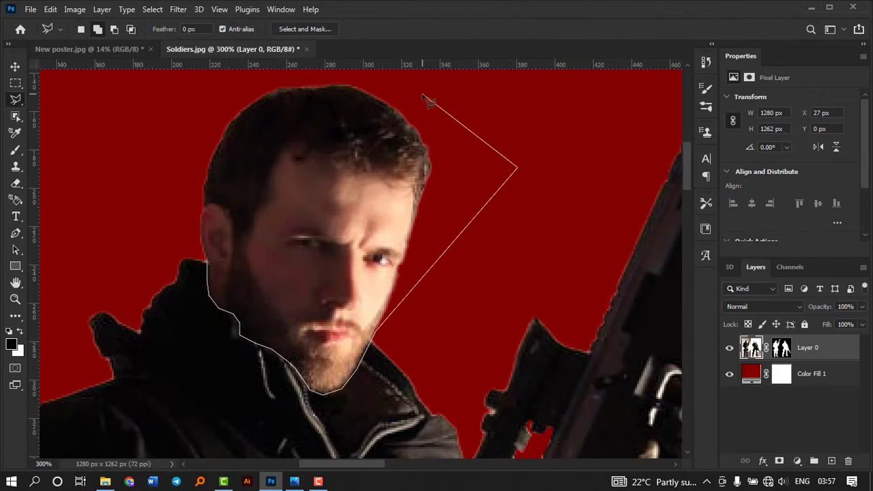
click(283, 77)
click(72, 147)
click(207, 261)
click(15, 182)
click(293, 204)
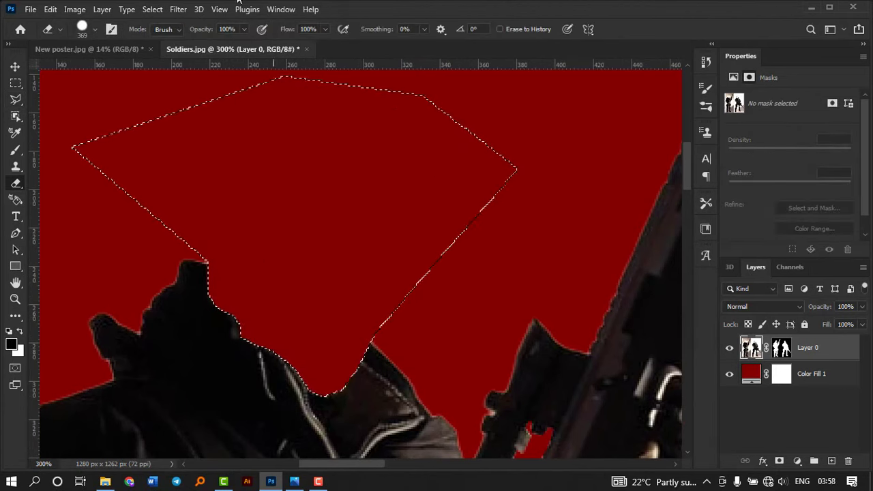
click(153, 9)
click(164, 33)
click(16, 66)
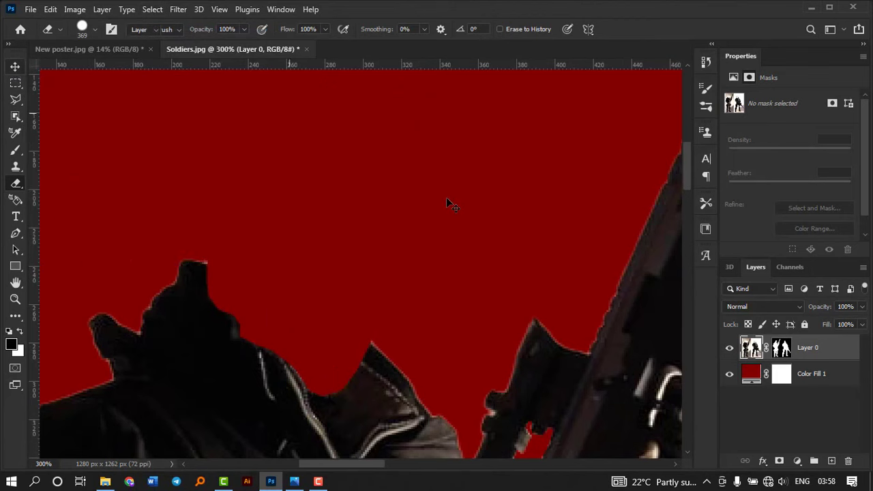
key(ctrl+0)
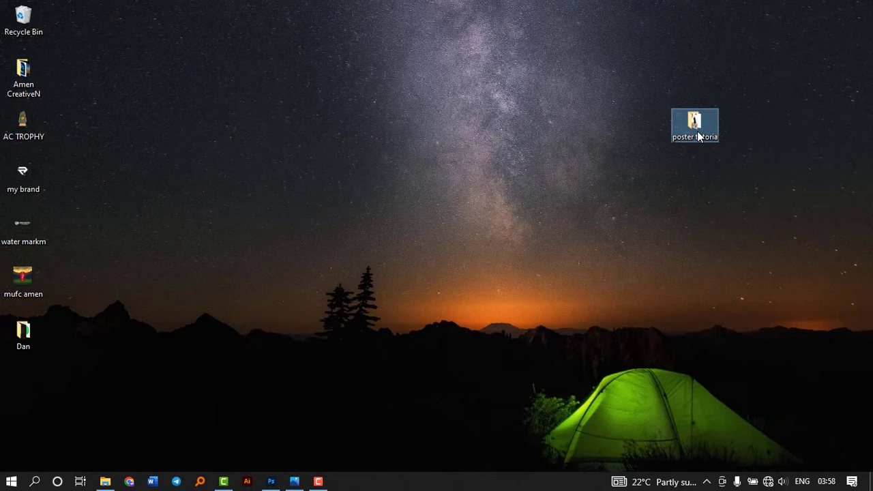
Step: Open Tgod.jpg from the poster tutoria folder in Adobe Photoshop 2022
double_click(696, 126)
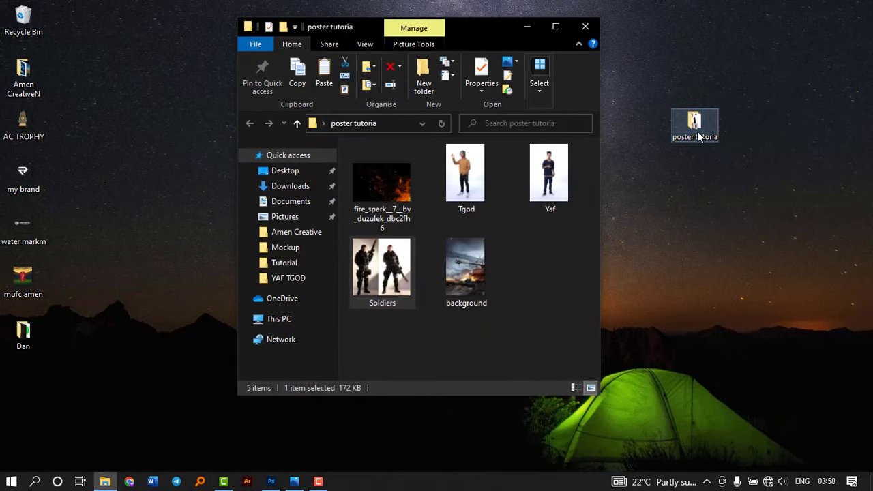
click(466, 176)
right_click(470, 172)
mouse_move(507, 255)
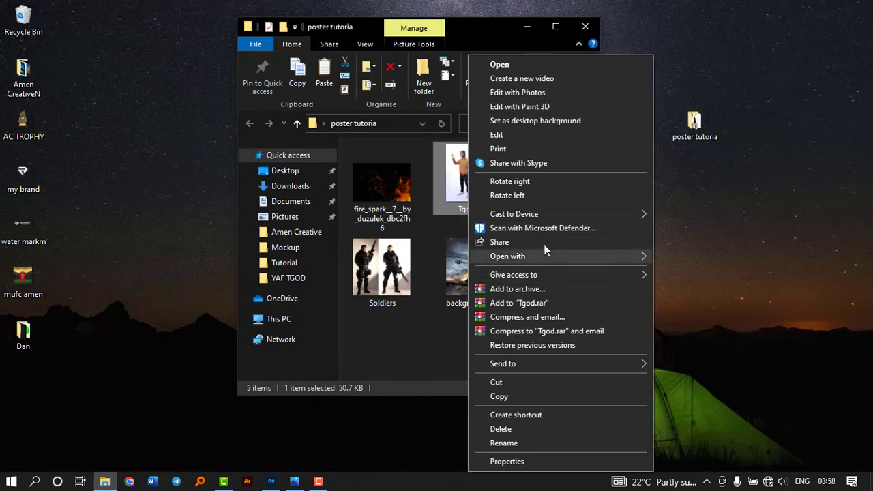
click(674, 271)
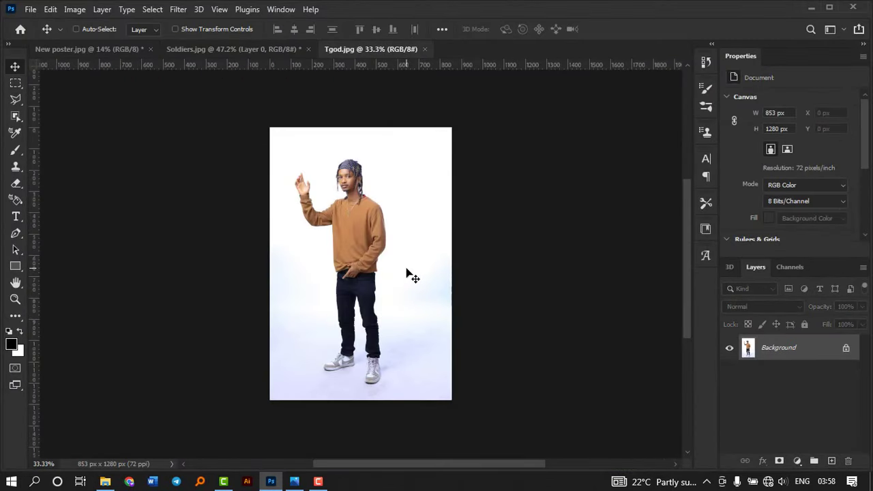
Step: Box-select the man with the Object Selection tool and zoom in on his head to refine edges
key(ctrl+0)
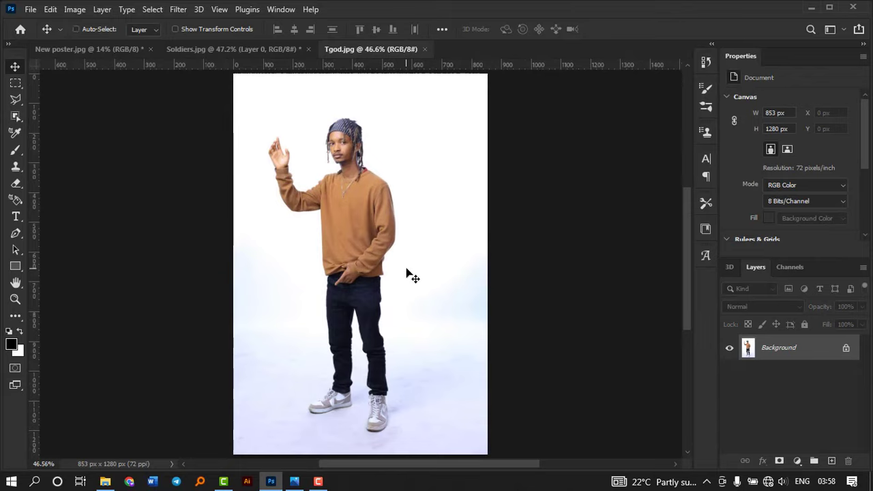
click(16, 120)
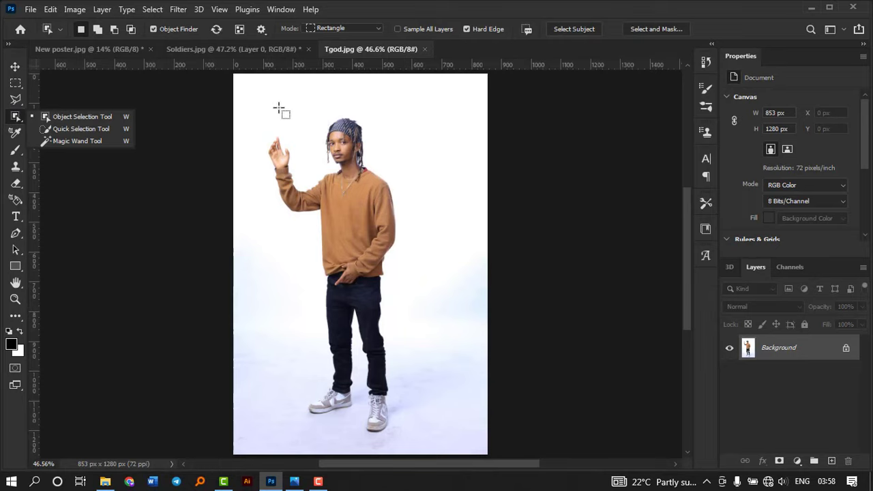
mouse_move(259, 105)
mouse_down()
mouse_move(430, 438)
mouse_move(441, 440)
mouse_up()
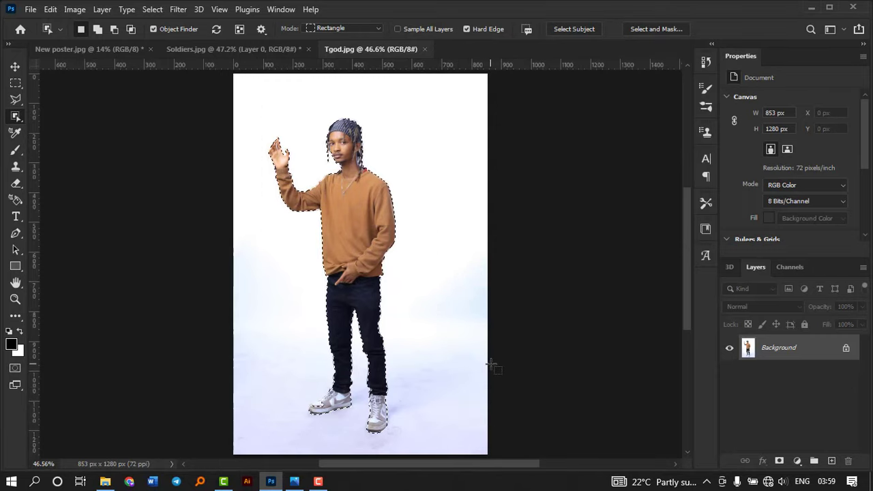
click(15, 299)
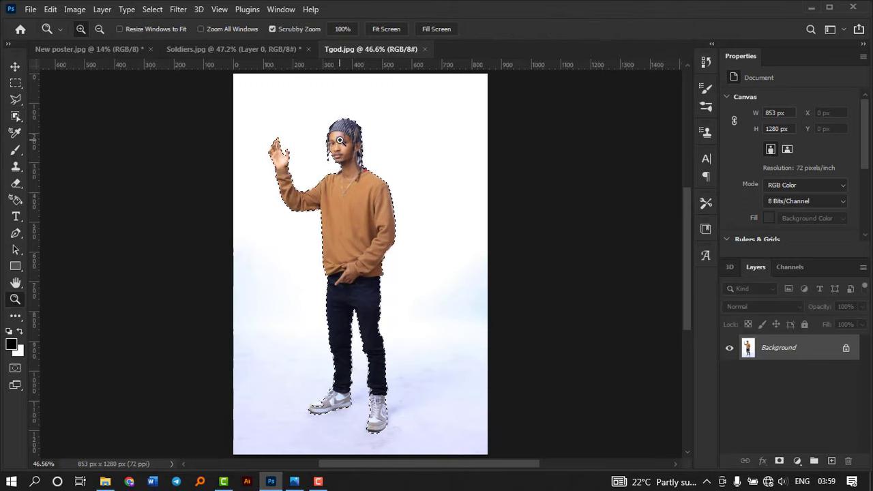
drag(340, 139, 355, 124)
click(355, 125)
key(l)
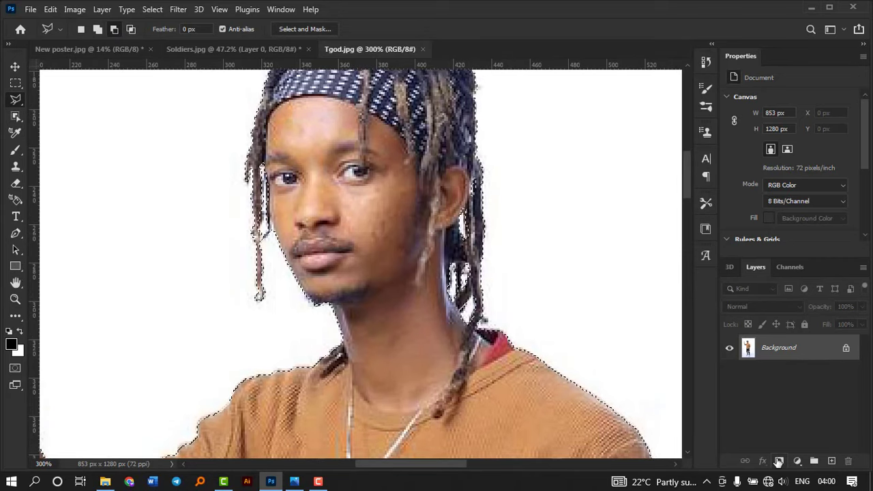
Step: Mask out the white background and erase his body and shoulder, leaving only the head
click(779, 460)
click(15, 66)
key(ctrl+minus)
key(ctrl+minus)
key(ctrl+minus)
scroll(342, 273, down, 5)
key(e)
click(748, 347)
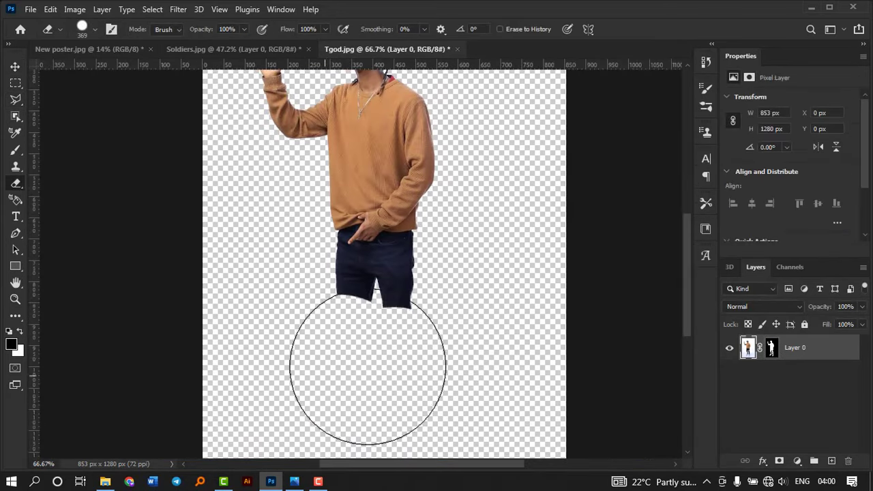
scroll(341, 307, up, 3)
mouse_move(343, 356)
mouse_down()
mouse_move(292, 218)
mouse_move(445, 254)
mouse_up()
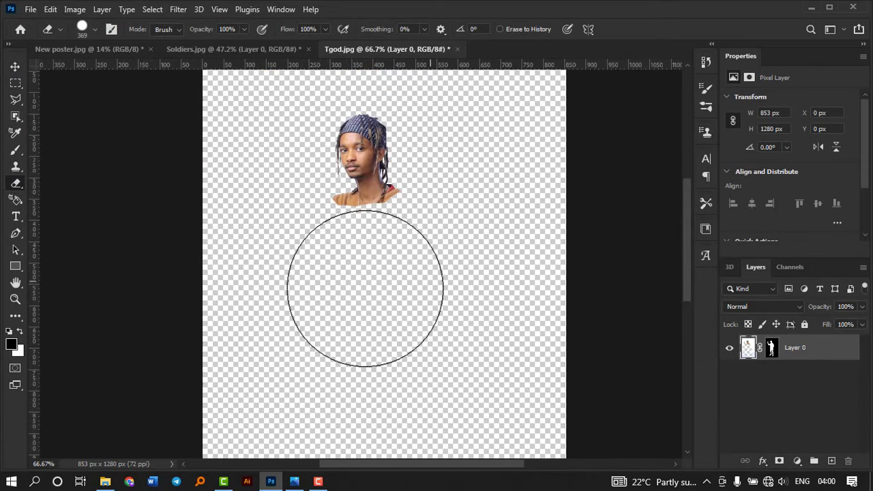
drag(316, 253, 307, 260)
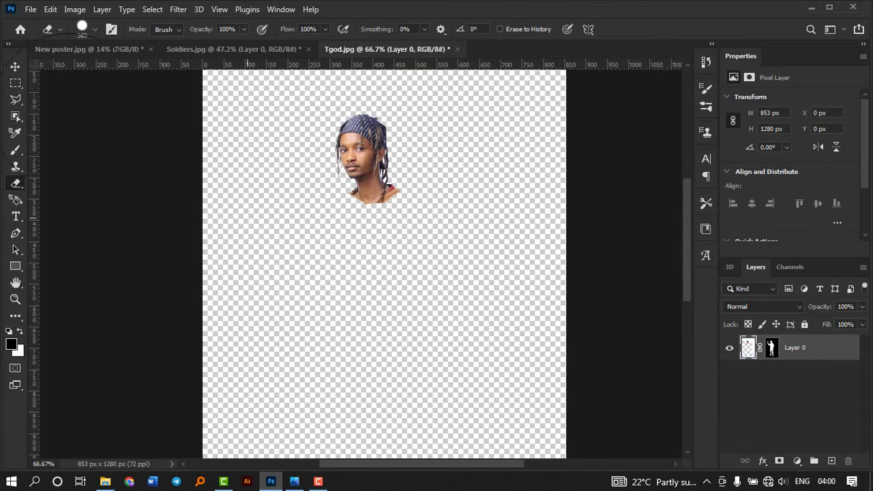
click(16, 66)
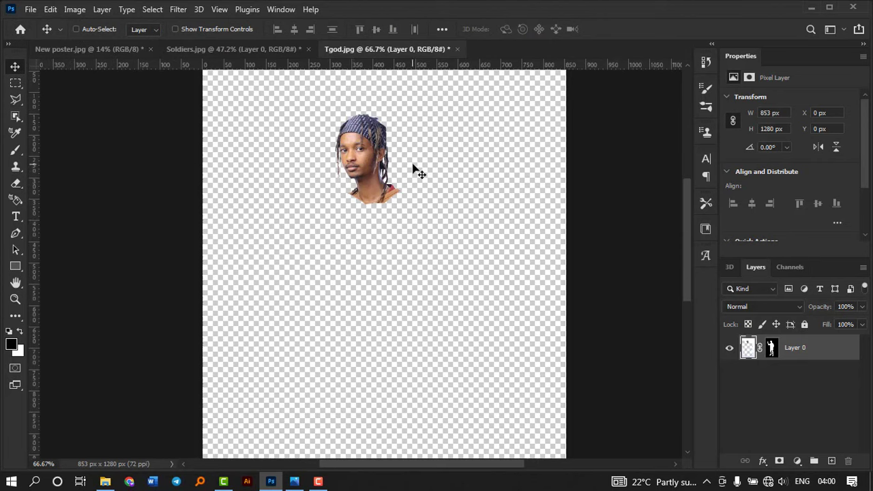
Step: Open Yaf.jpg from the poster tutoria folder in Adobe Photoshop 2022
key(super+d)
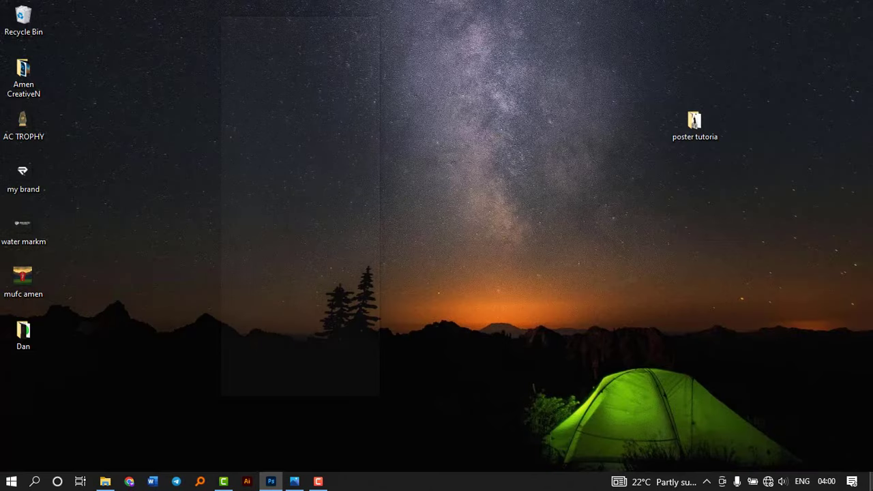
double_click(704, 126)
click(522, 200)
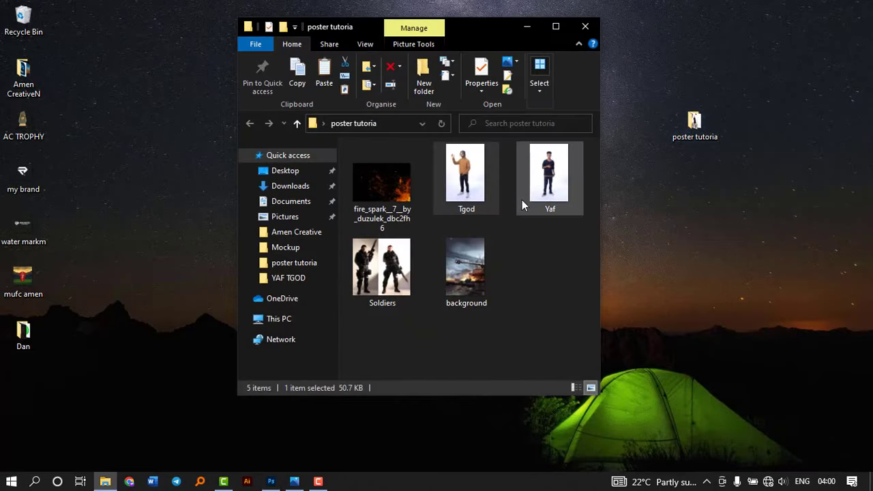
right_click(537, 171)
mouse_move(576, 256)
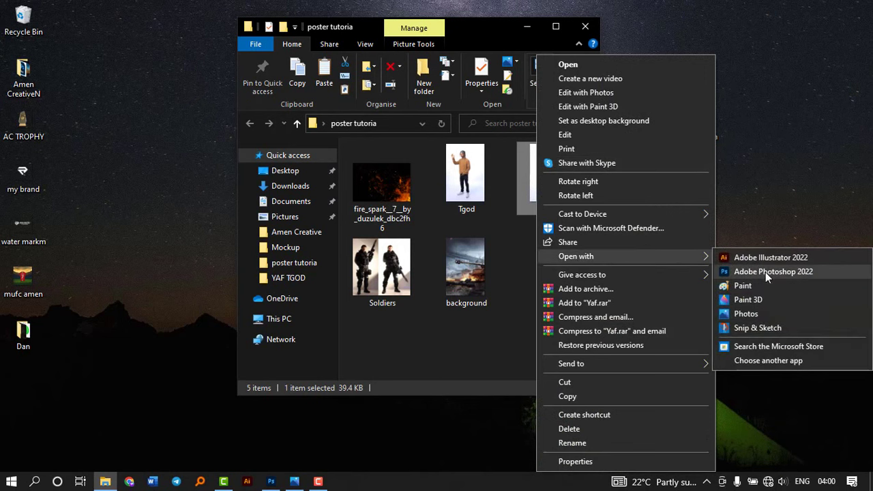
click(767, 271)
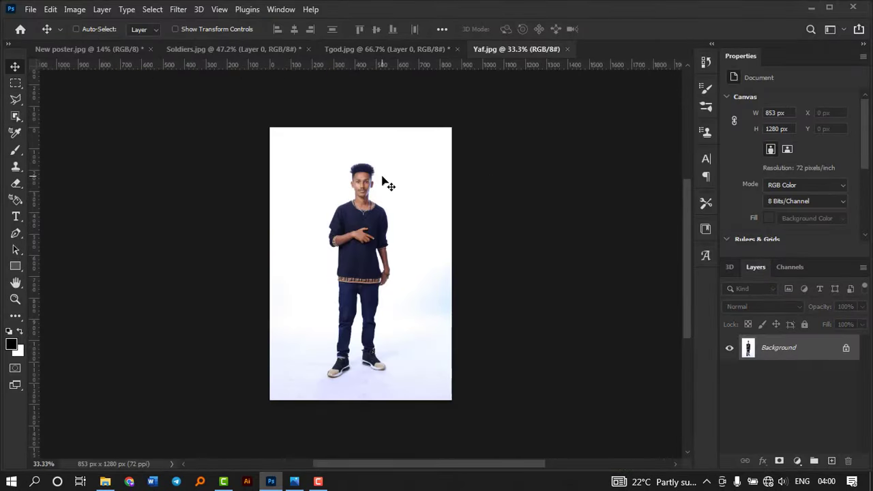
Step: Select the navy-shirted man with Object Selection, mask the background and erase his body
key(ctrl+plus)
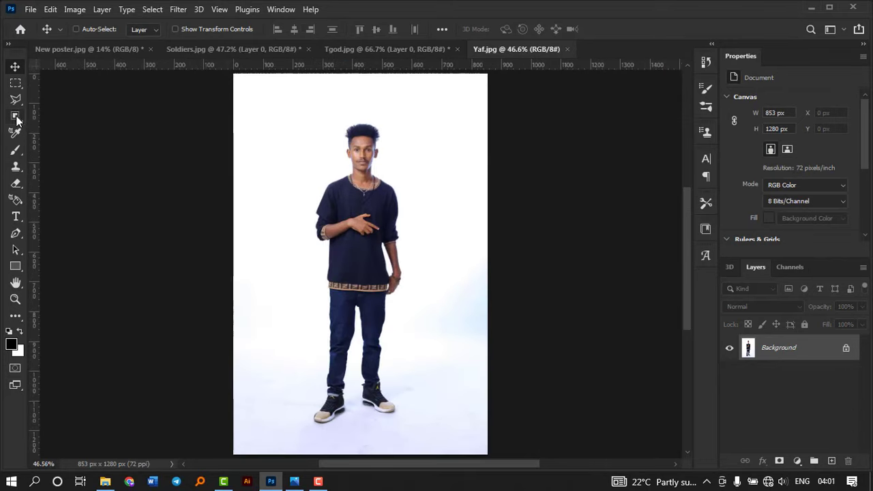
click(16, 117)
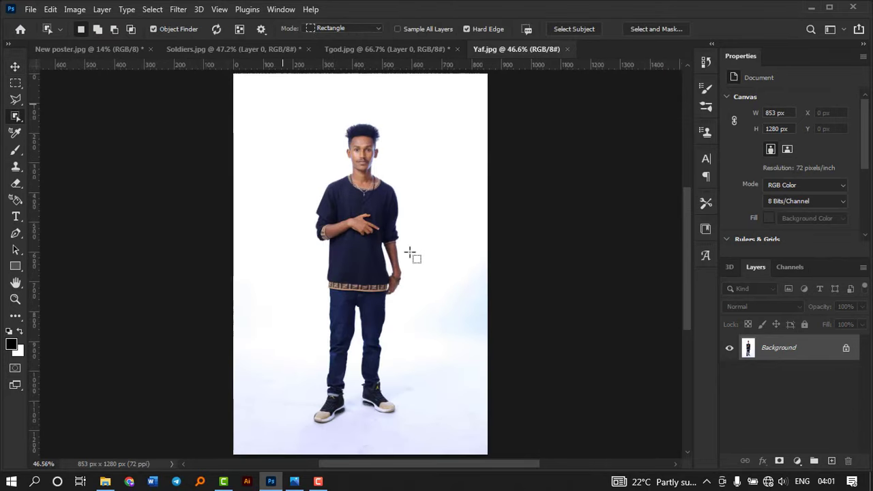
drag(283, 103, 432, 432)
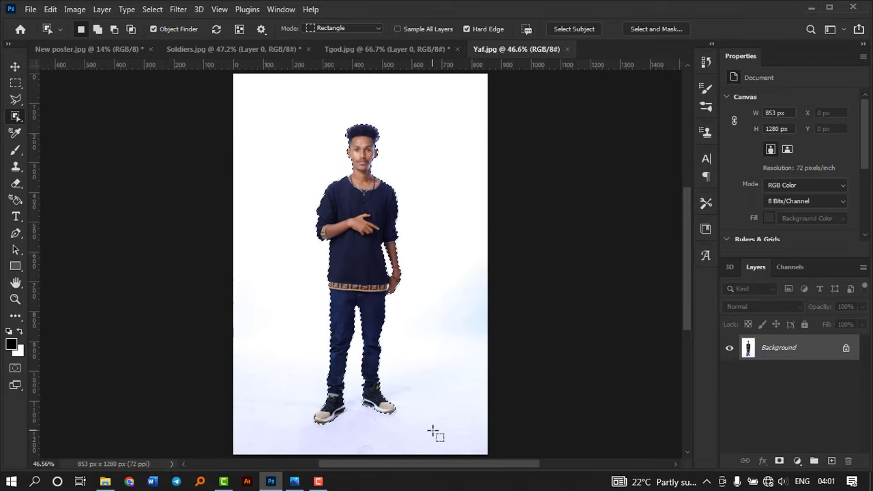
click(15, 299)
drag(361, 130, 414, 251)
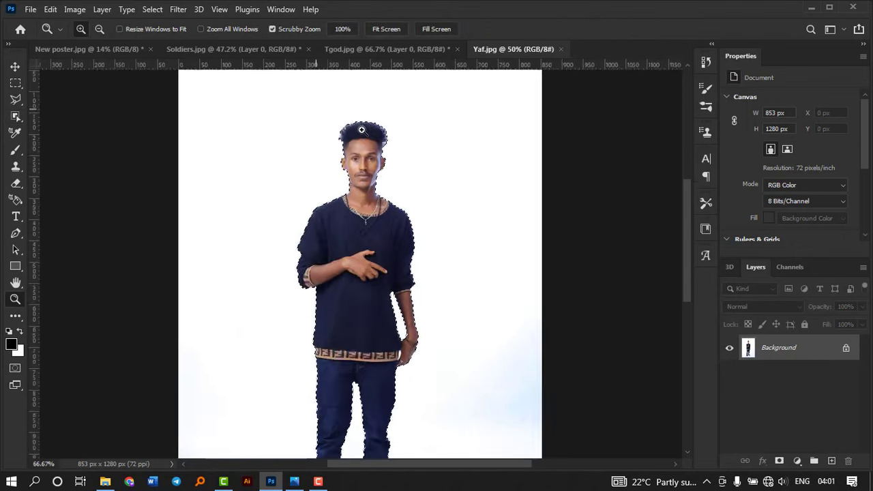
key(l)
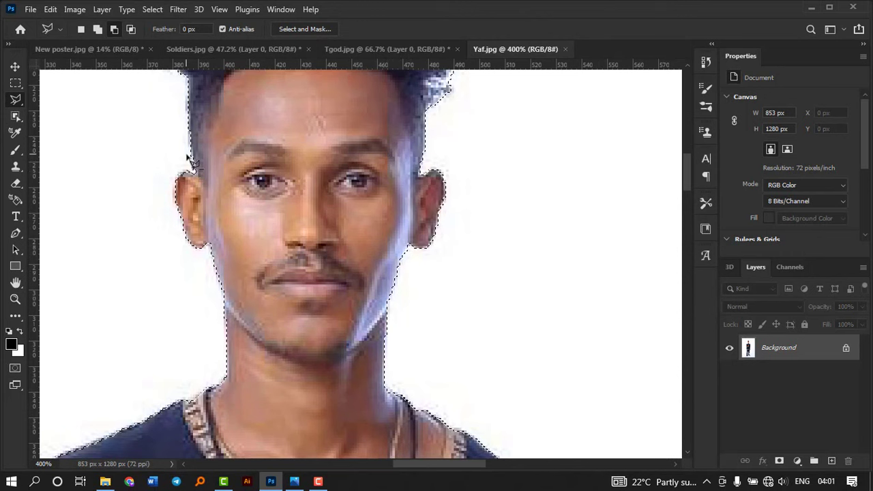
scroll(687, 181, up, 2)
key(ctrl+0)
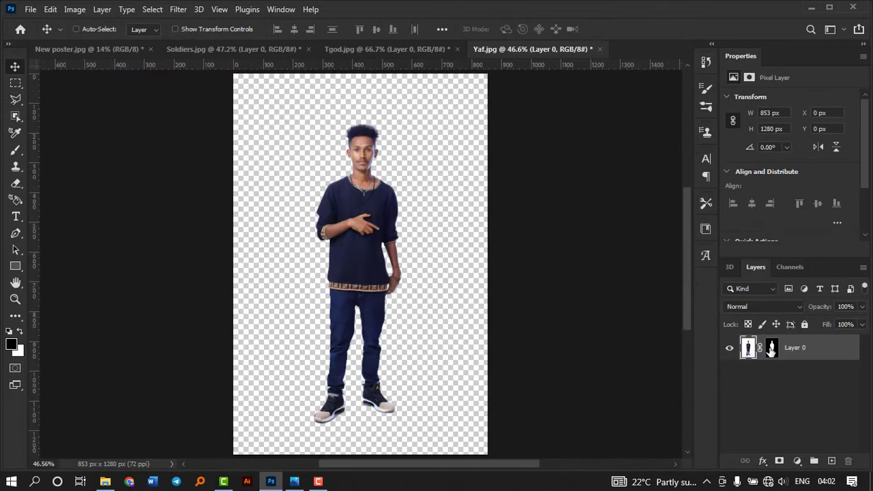
key(e)
mouse_move(358, 409)
mouse_down()
mouse_move(302, 205)
mouse_move(390, 250)
mouse_up()
Step: Drag the head into Tgod.jpg and place it right of the first head
key(v)
mouse_move(362, 146)
mouse_down()
mouse_move(364, 49)
mouse_move(349, 249)
mouse_up()
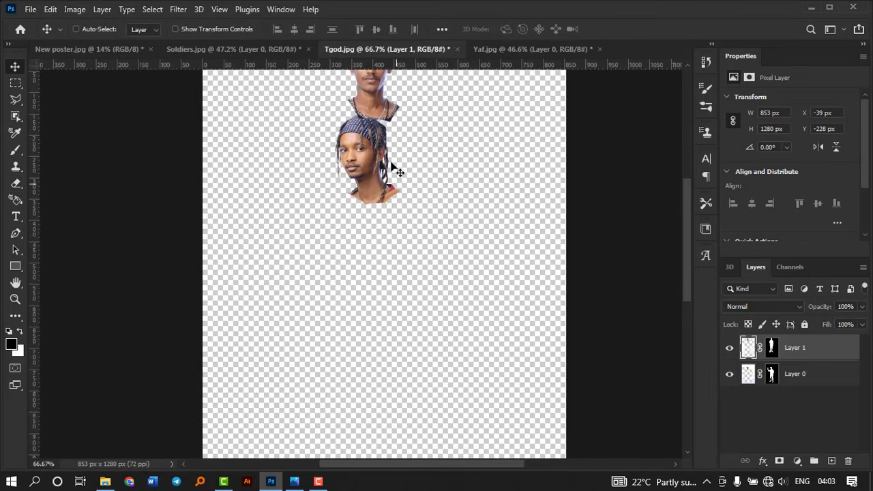
drag(376, 97, 442, 185)
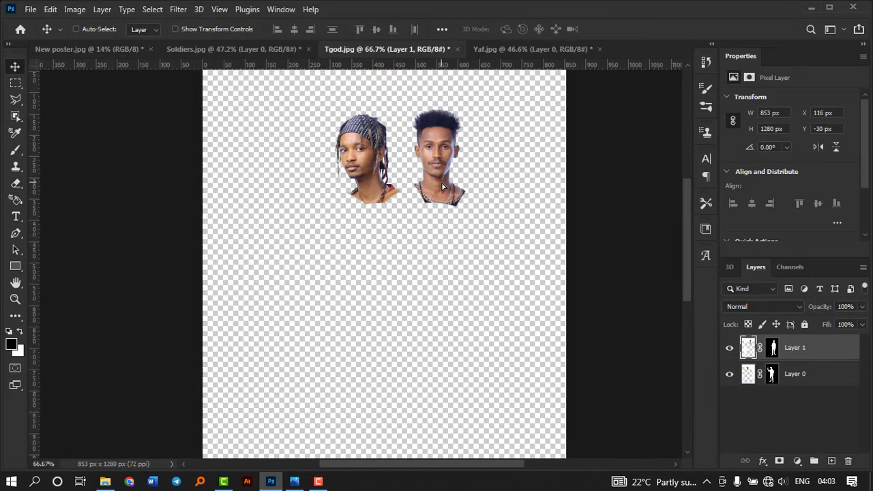
click(246, 50)
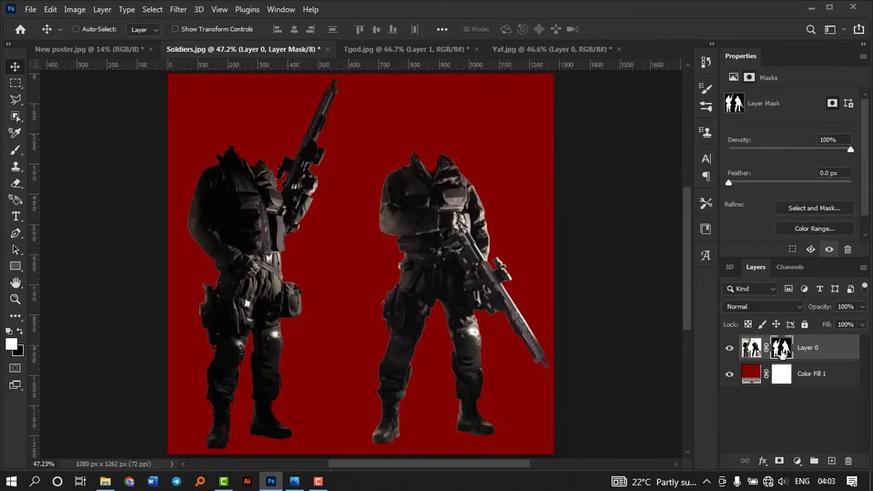
Step: Apply the soldiers' layer mask permanently to Layer 0
right_click(781, 350)
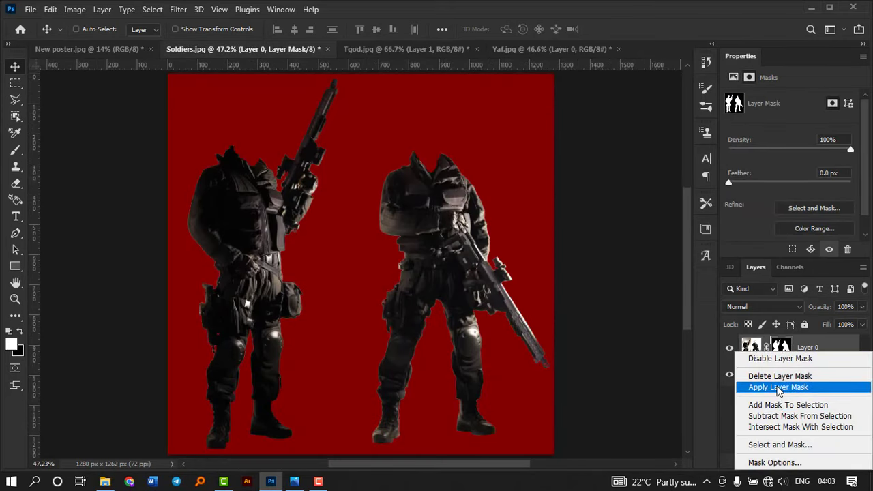
click(778, 388)
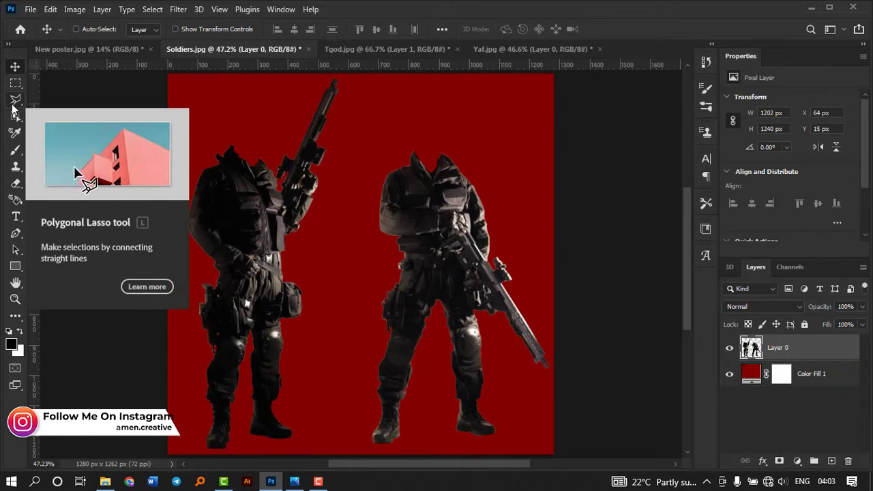
click(16, 103)
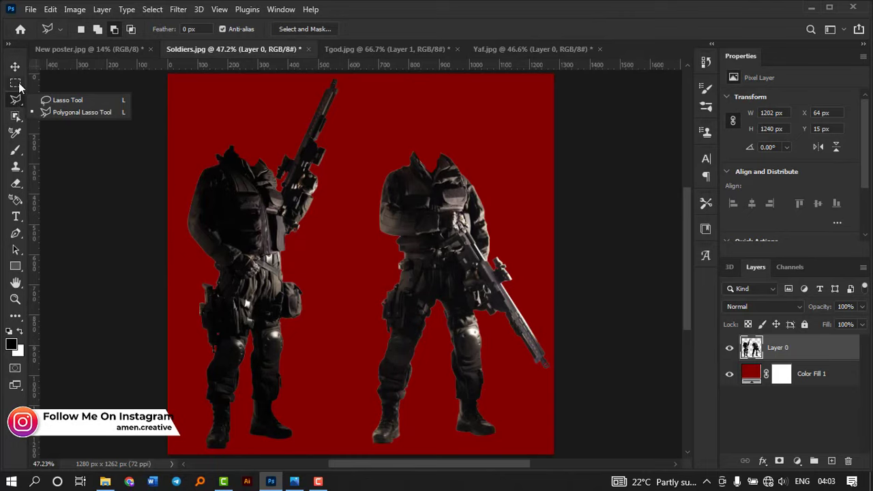
click(67, 110)
Step: Outline the right-hand soldier and cut him onto his own layer with Layer Via Cut
click(369, 113)
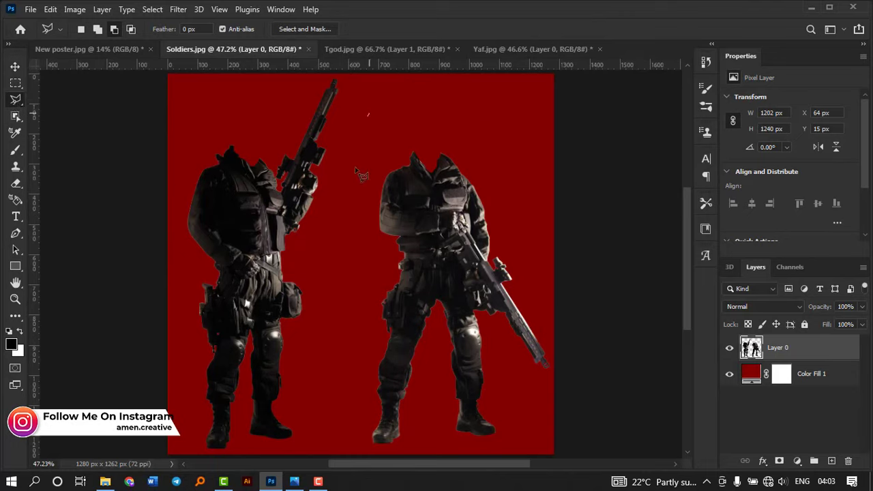
click(316, 391)
click(332, 445)
click(531, 447)
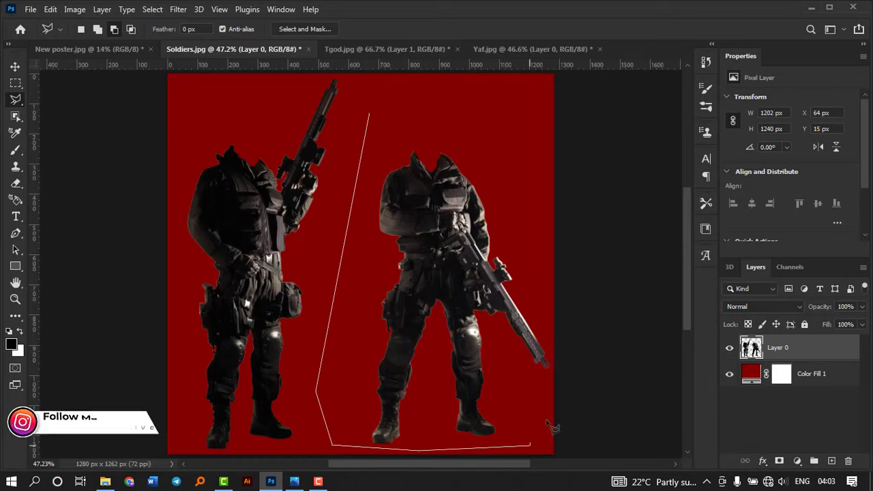
click(551, 369)
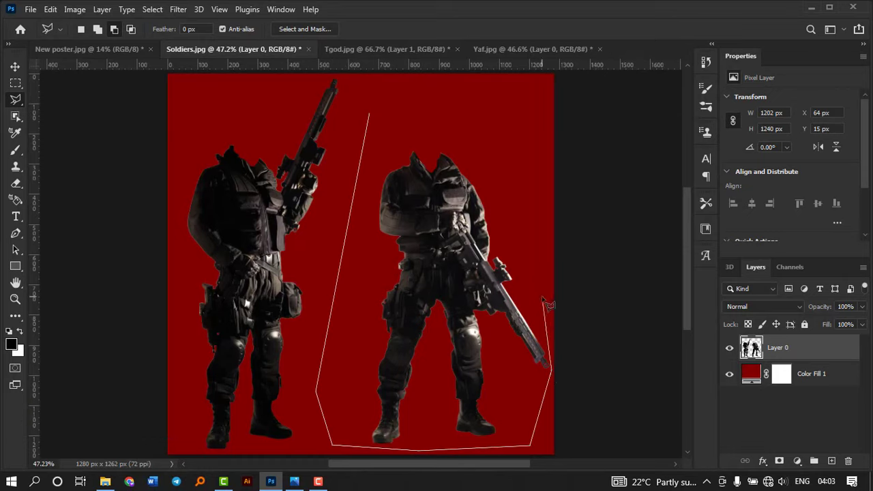
double_click(483, 87)
right_click(473, 265)
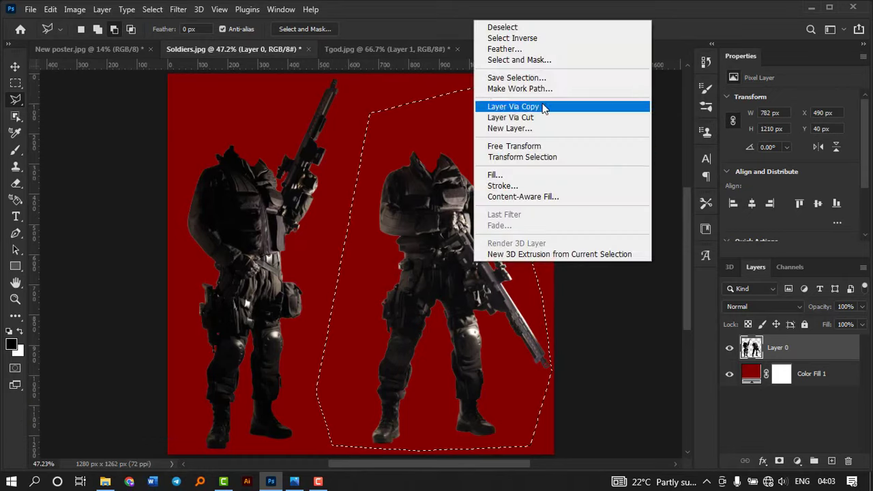
click(528, 118)
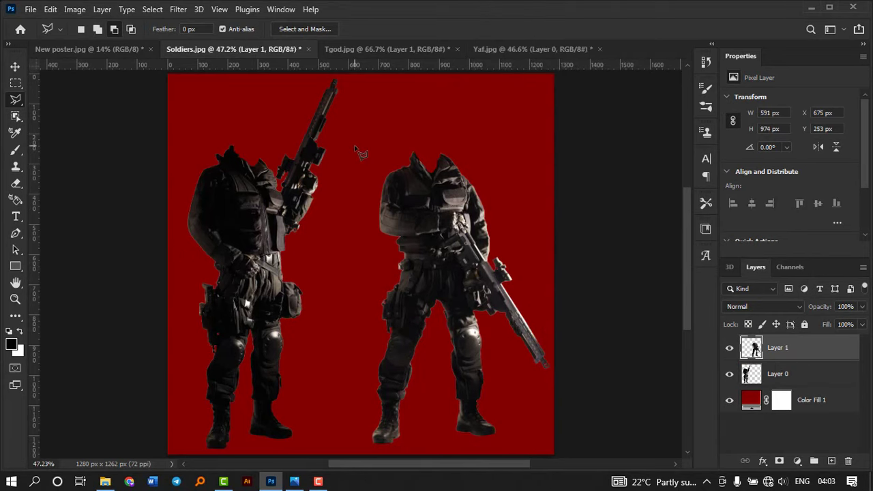
Step: Move the right soldier over the left one and shift the left soldier right behind him
click(13, 68)
mouse_move(440, 230)
mouse_down()
mouse_move(443, 210)
mouse_move(405, 198)
mouse_up()
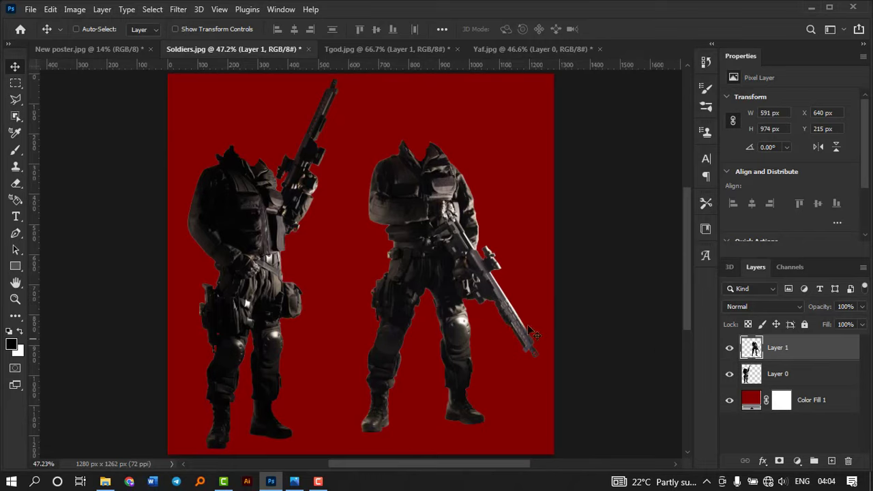
drag(530, 329, 379, 331)
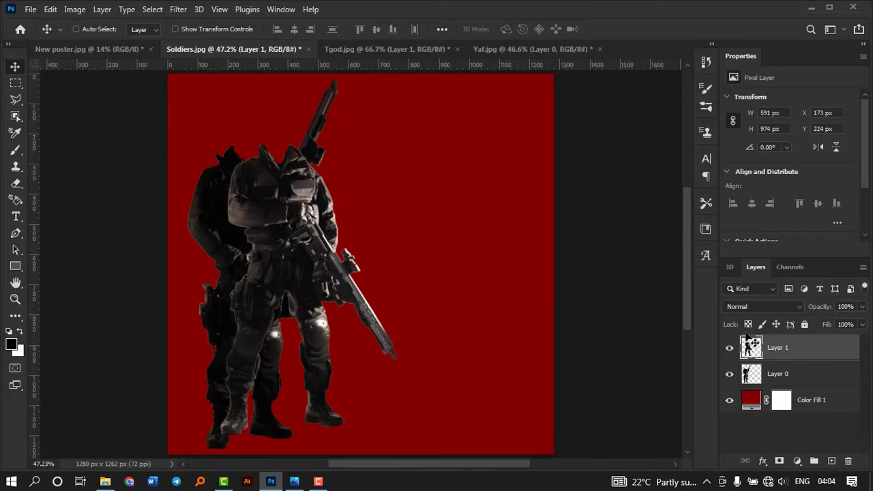
click(797, 375)
drag(266, 314, 386, 292)
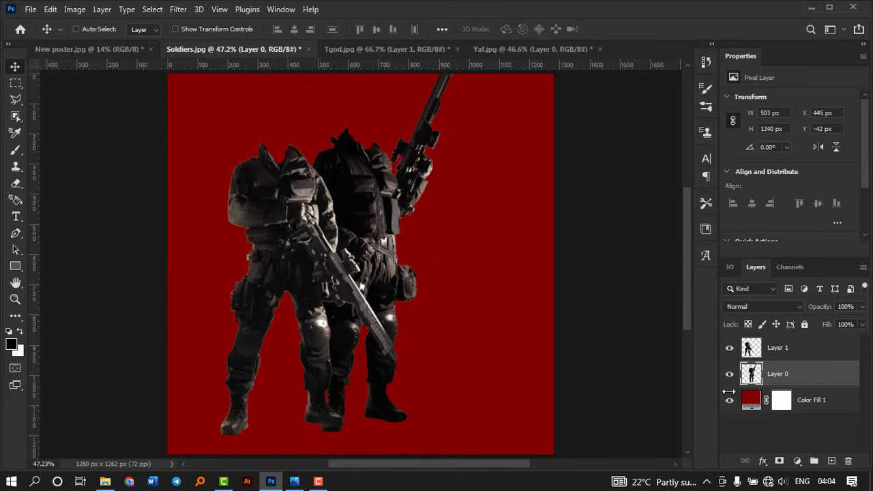
Step: Move both soldier layers together toward the centre, then nudge the front soldier up-right
shift+click(790, 354)
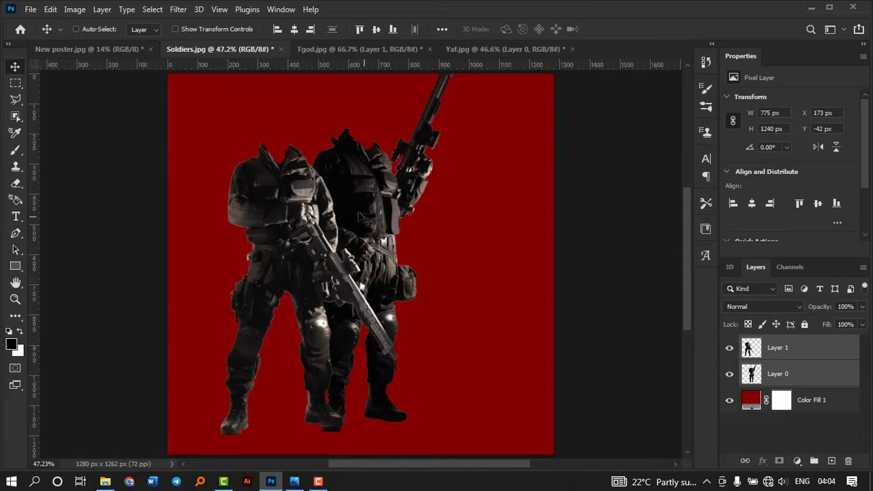
drag(363, 215, 395, 238)
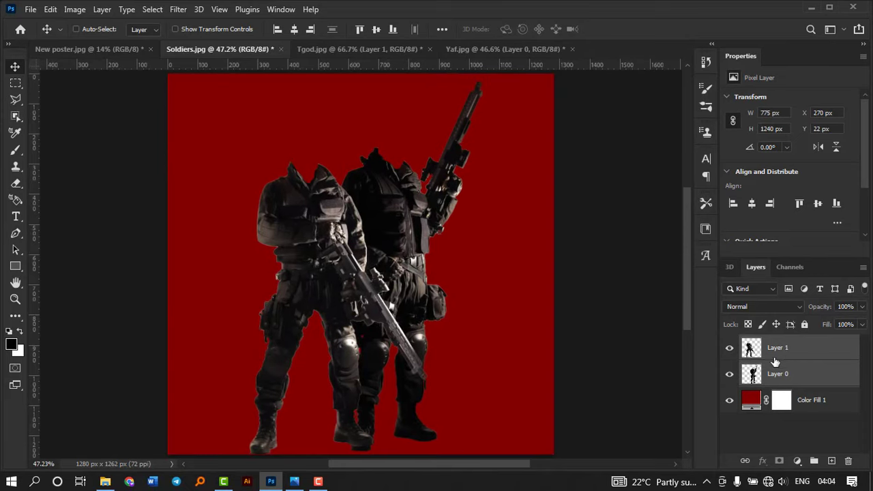
click(785, 349)
drag(389, 191, 396, 184)
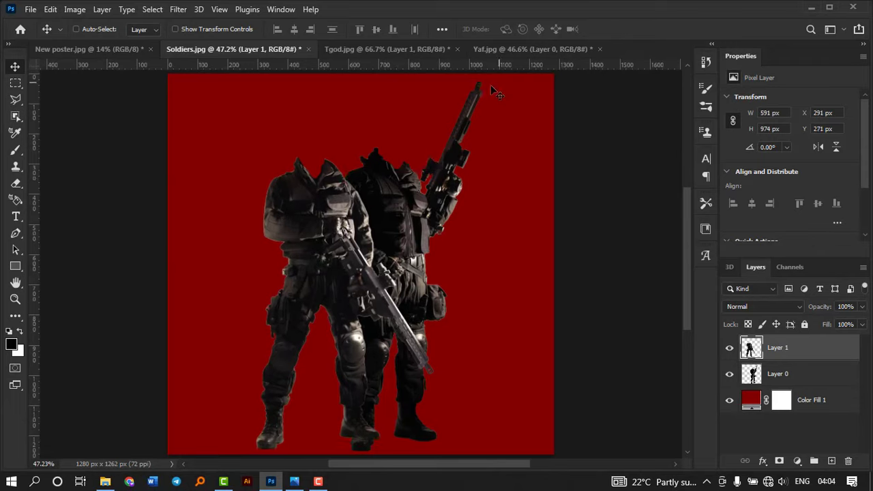
Step: Apply the layer masks permanently on both portraits in Tgod.jpg
click(397, 49)
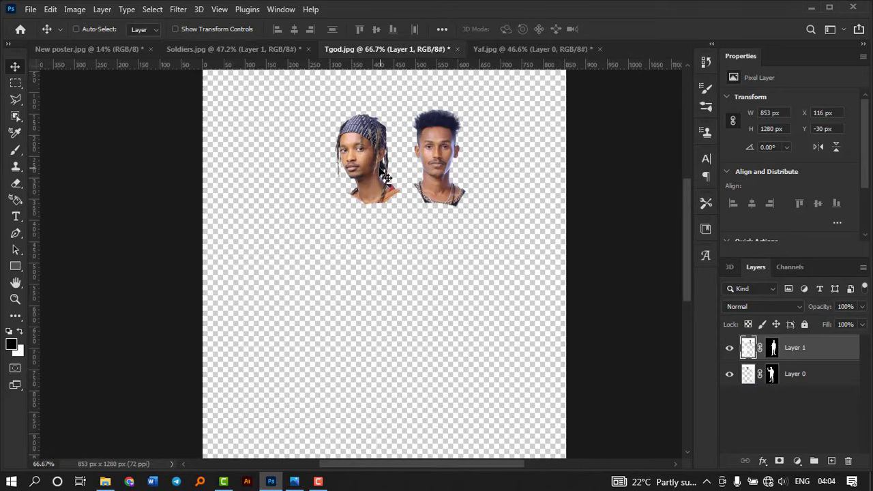
click(774, 349)
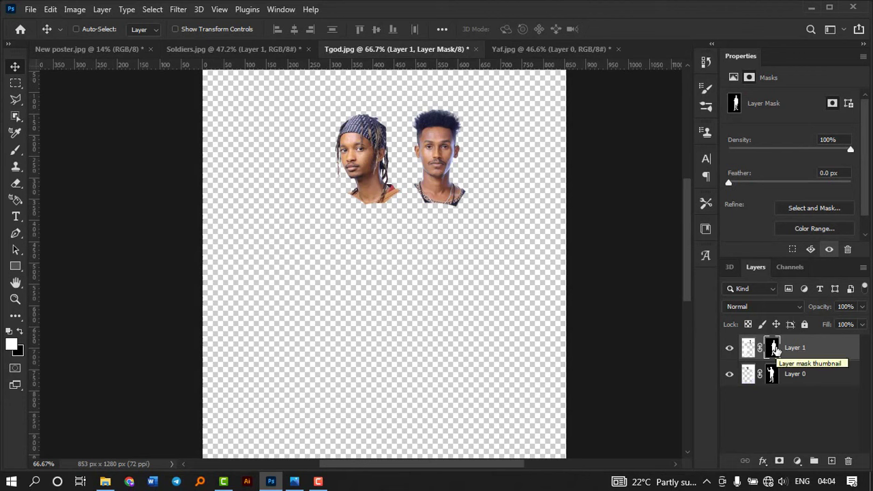
right_click(774, 349)
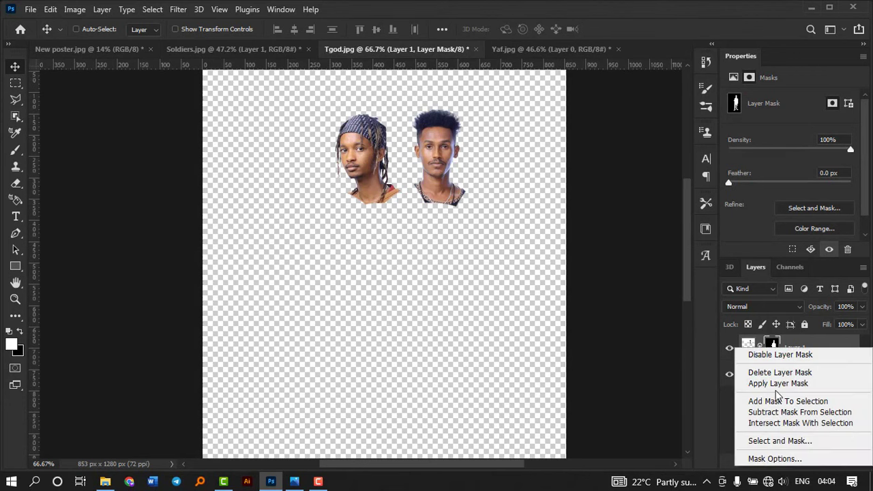
click(778, 383)
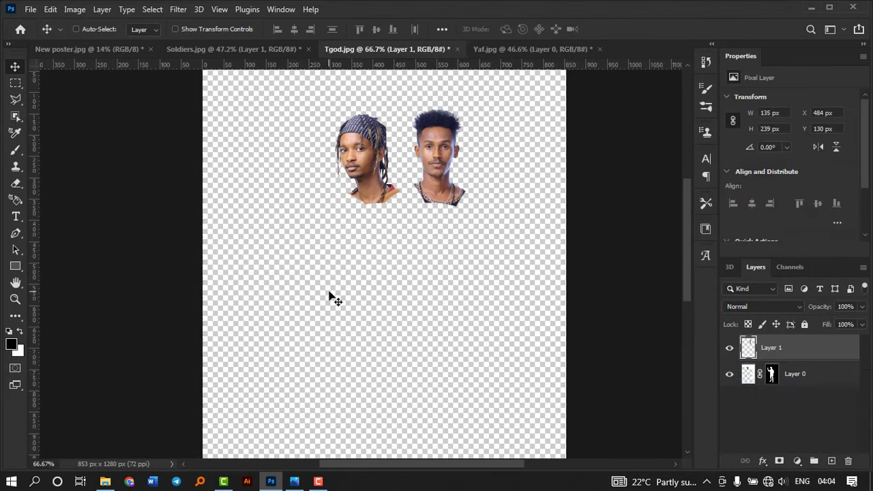
drag(361, 165, 383, 116)
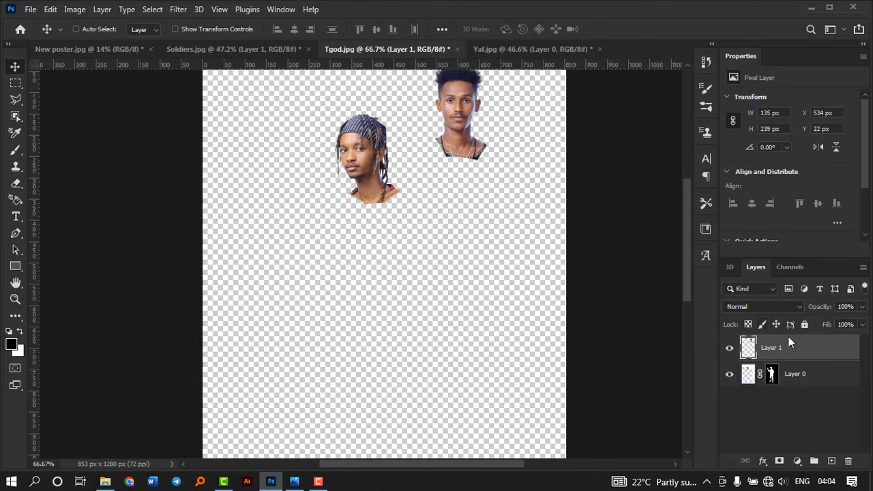
right_click(774, 374)
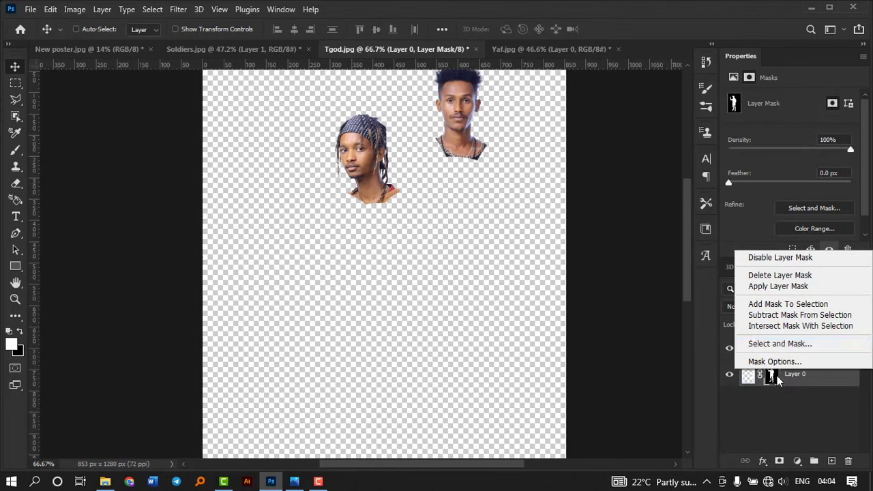
click(764, 287)
click(763, 290)
Step: Drag the left man's head from Tgod.jpg into Soldiers.jpg as Layer 2
click(824, 374)
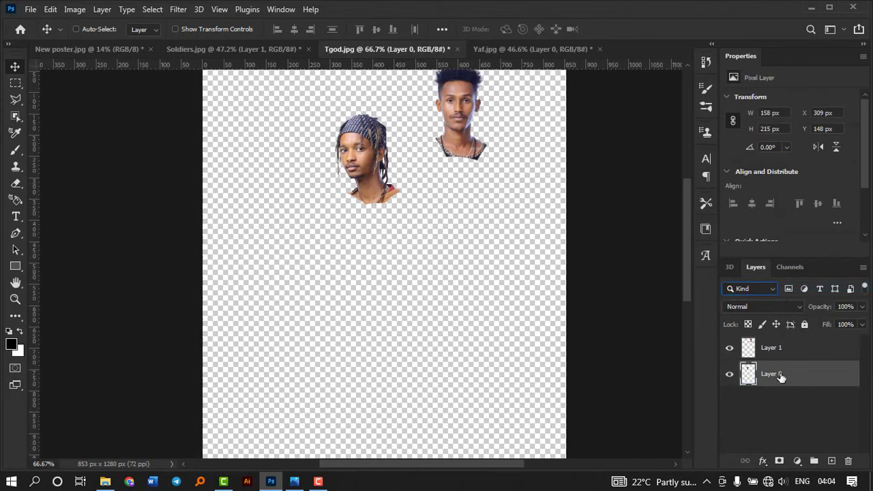
click(729, 374)
click(729, 374)
drag(361, 169, 290, 95)
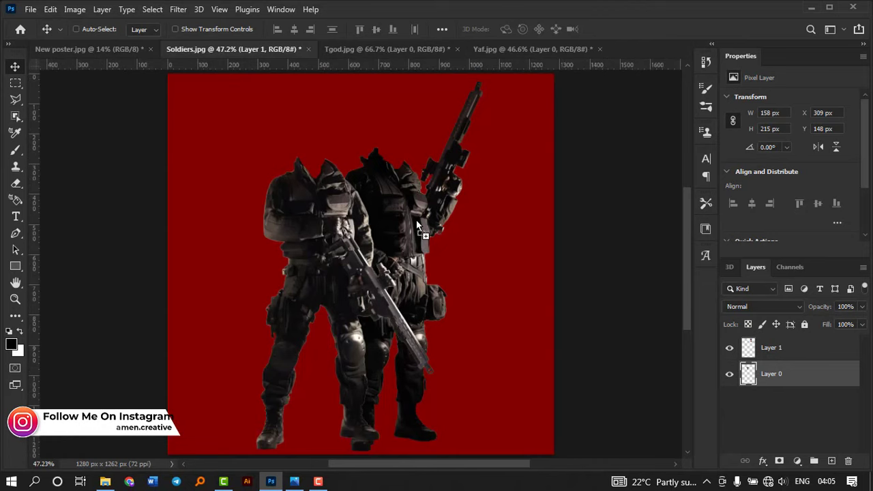
mouse_move(289, 96)
mouse_down()
mouse_move(335, 163)
mouse_move(385, 161)
mouse_up()
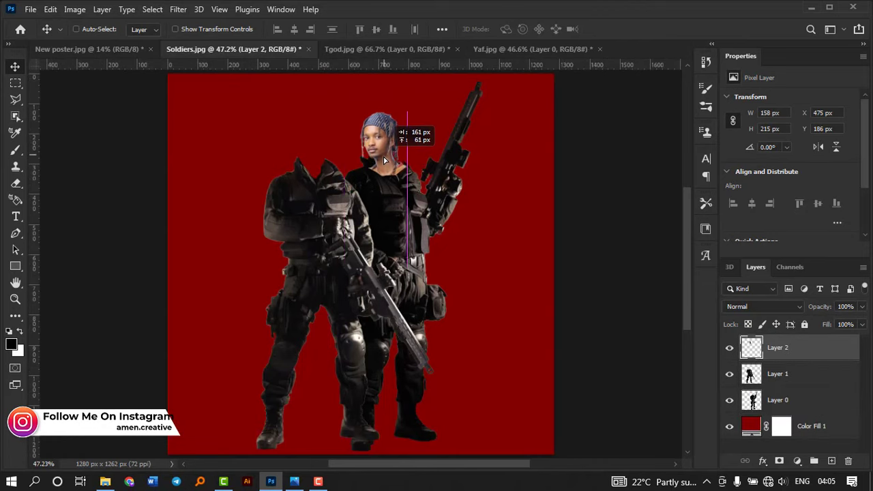
Step: Flip the orange-sweater head horizontally and rotate it 180°
key(ctrl+minus)
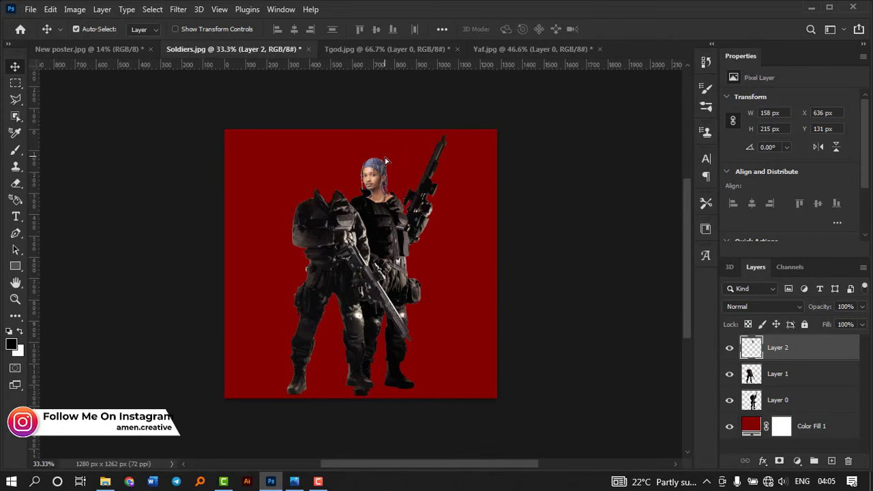
key(ctrl+plus)
key(ctrl+plus)
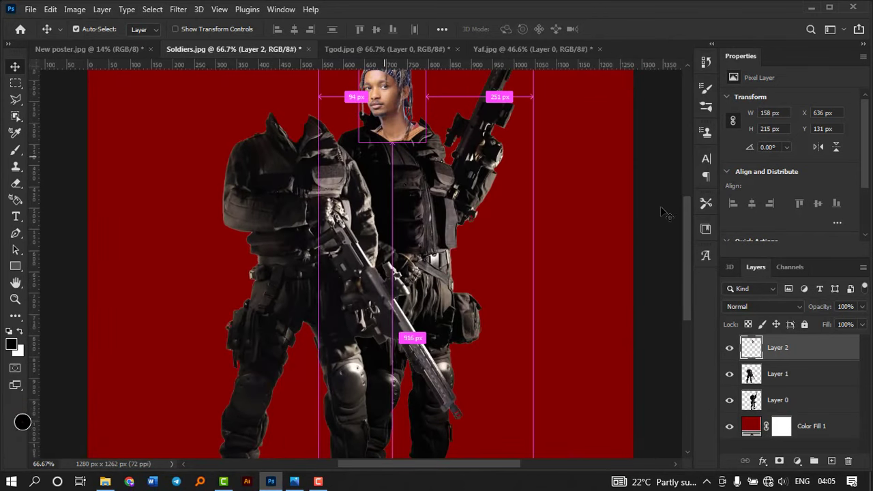
drag(688, 218, 691, 190)
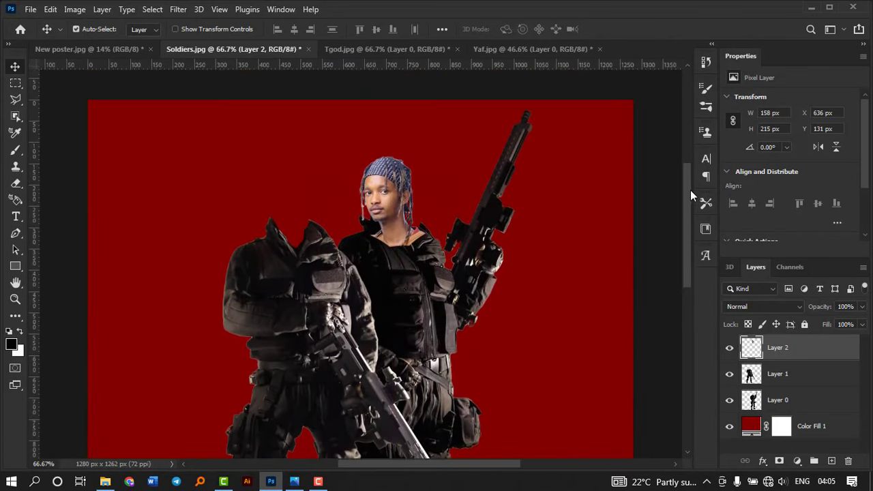
key(ctrl+plus)
key(ctrl+plus)
key(ctrl+plus)
key(ctrl+plus)
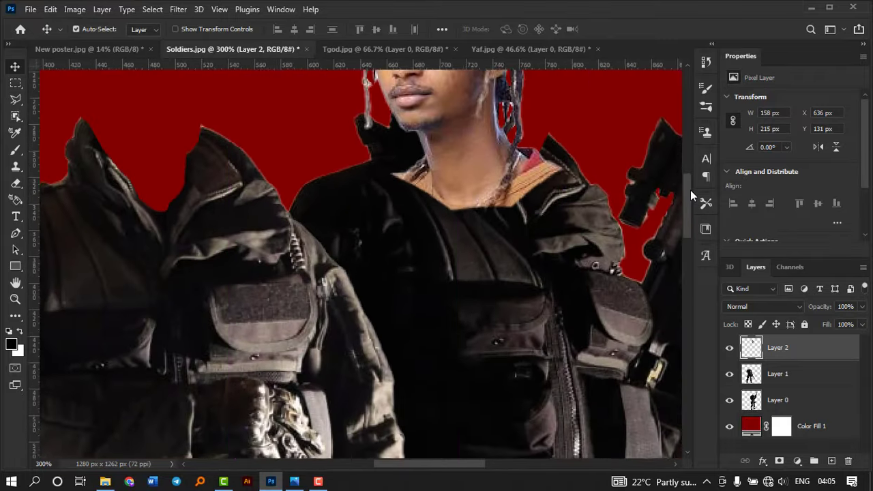
key(ctrl+minus)
key(ctrl+minus)
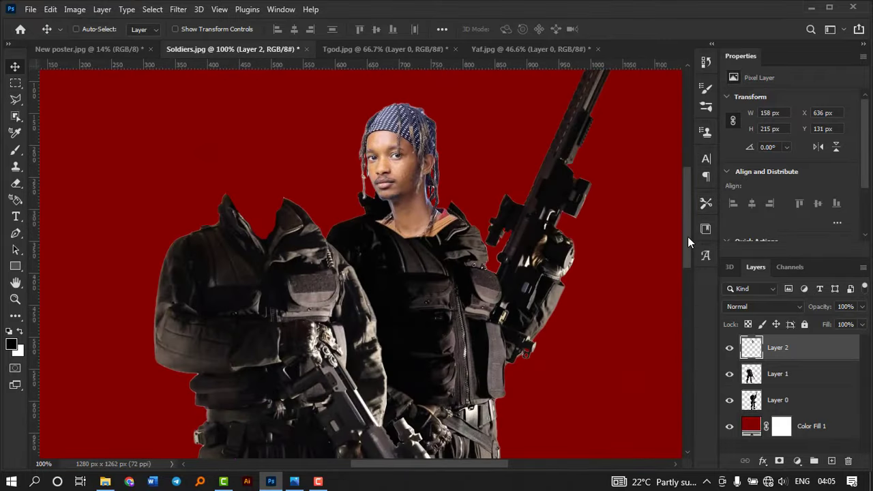
scroll(688, 237, up, 2)
key(ctrl)
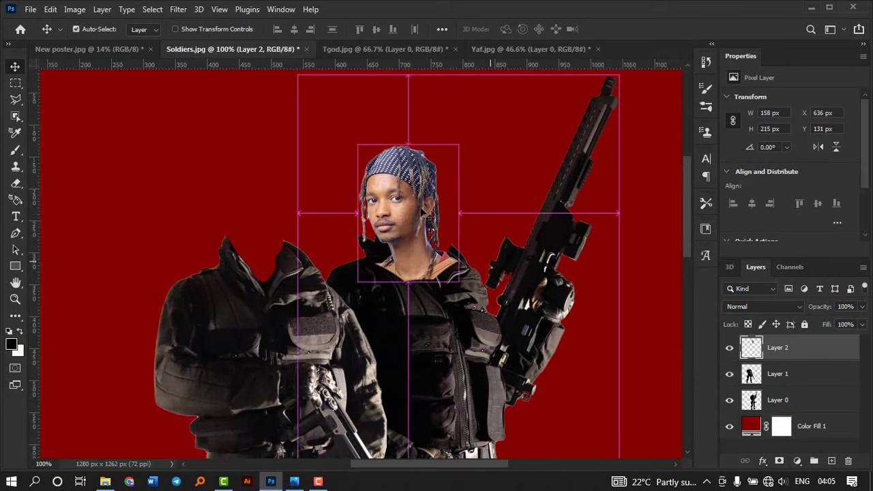
key(ctrl+t)
right_click(420, 202)
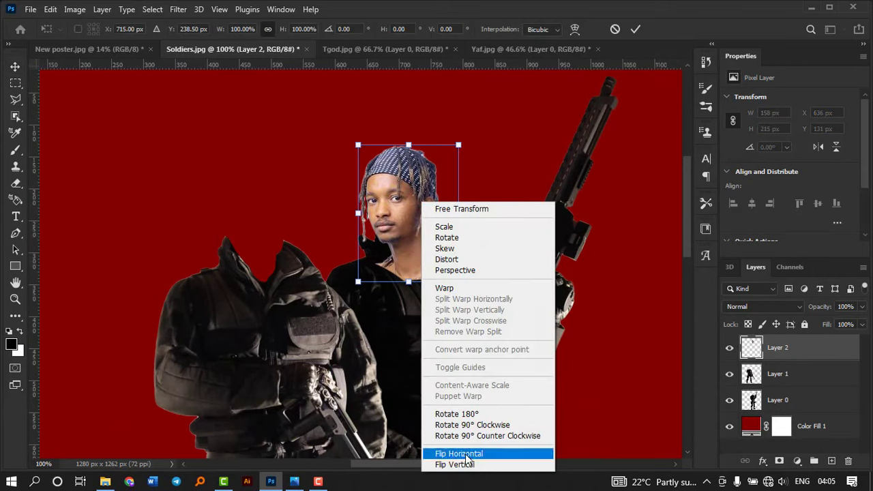
click(462, 460)
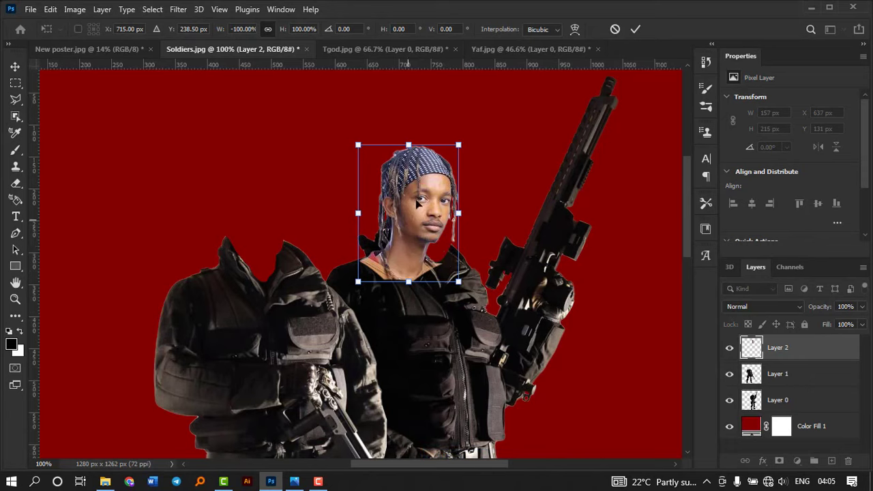
click(346, 29)
text(180)
key(Return)
key(Return)
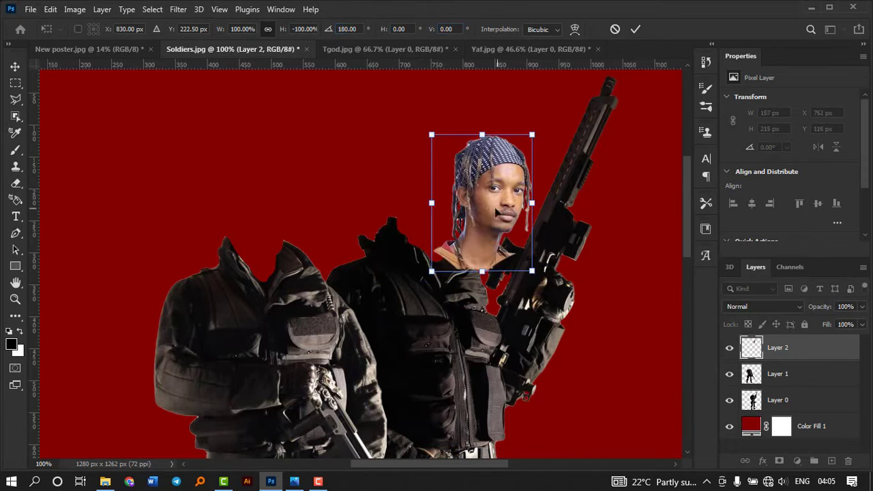
Step: Enlarge the head onto the rear soldier's neck and move its layer below the soldiers
mouse_move(478, 205)
mouse_down()
mouse_move(422, 218)
mouse_move(435, 234)
mouse_up()
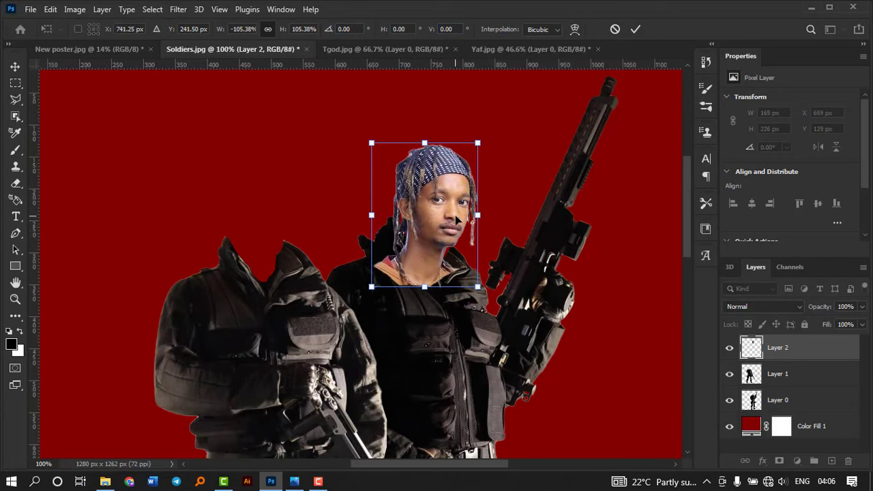
drag(470, 157, 484, 122)
key(Return)
key(ctrl+bracketleft)
key(ctrl+bracketleft)
Step: Paste the navy-shirt head and position it on the front left soldier
key(ctrl+t)
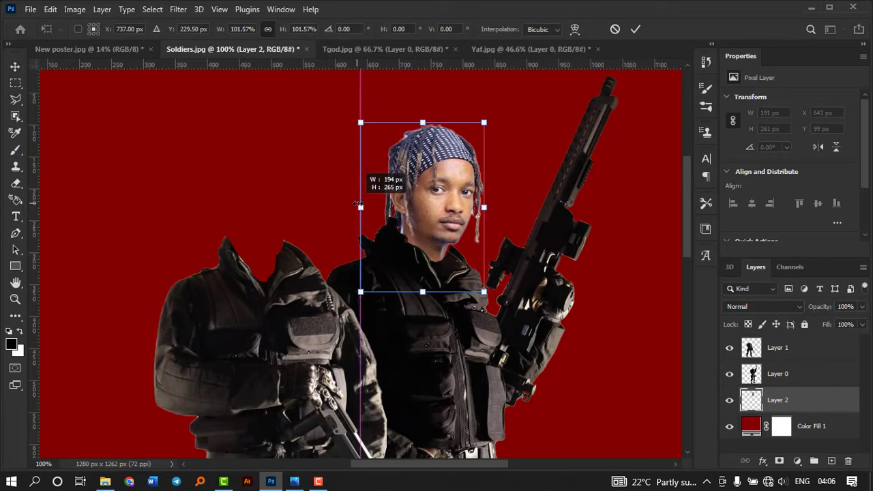
key(Return)
key(ctrl+v)
key(ctrl+t)
drag(287, 259, 264, 245)
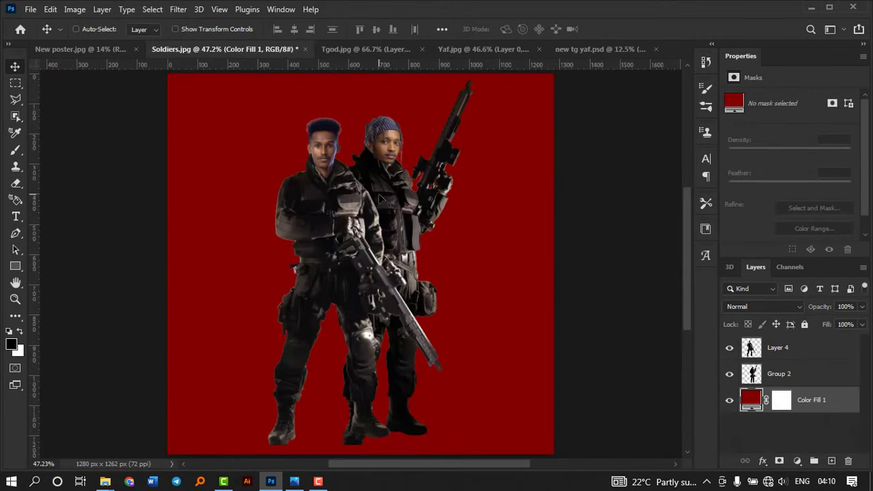
Step: Group Layer 4 and Group 2 into Group 3, merge it, and drop it onto New poster
click(764, 349)
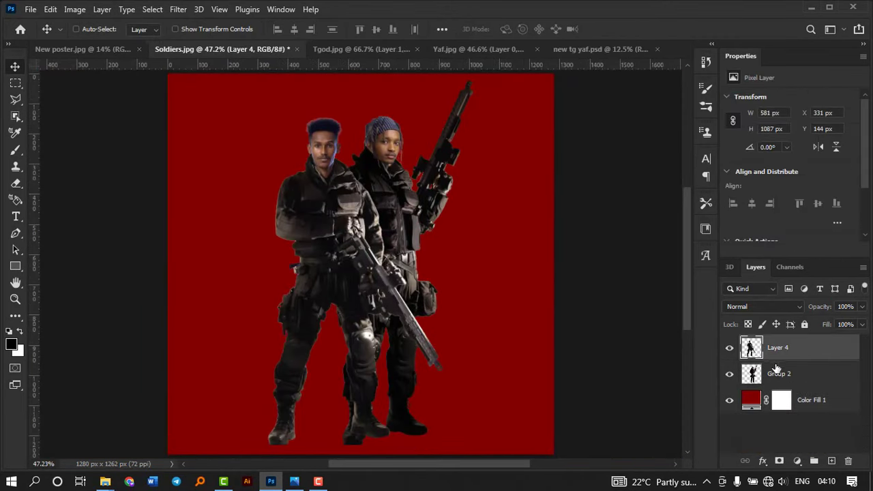
shift+click(773, 372)
key(ctrl+g)
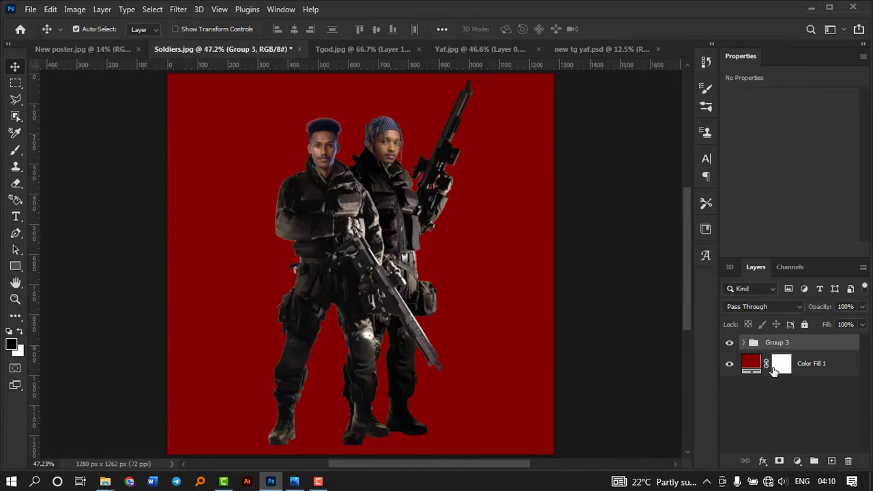
right_click(771, 344)
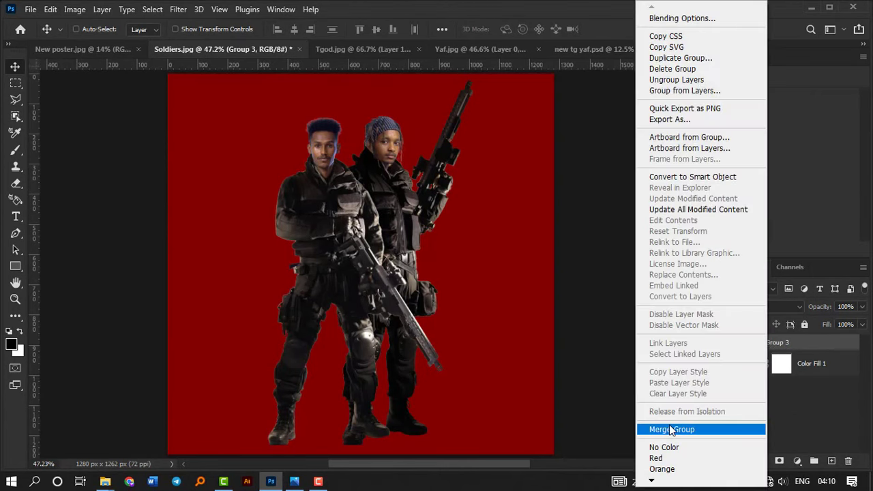
click(648, 430)
mouse_move(365, 237)
mouse_down()
mouse_move(351, 205)
mouse_move(116, 49)
mouse_up()
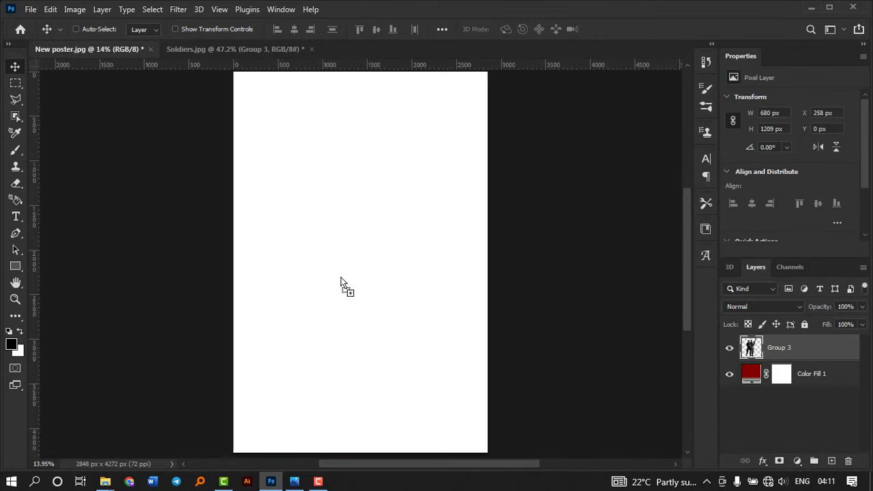
drag(117, 50, 341, 285)
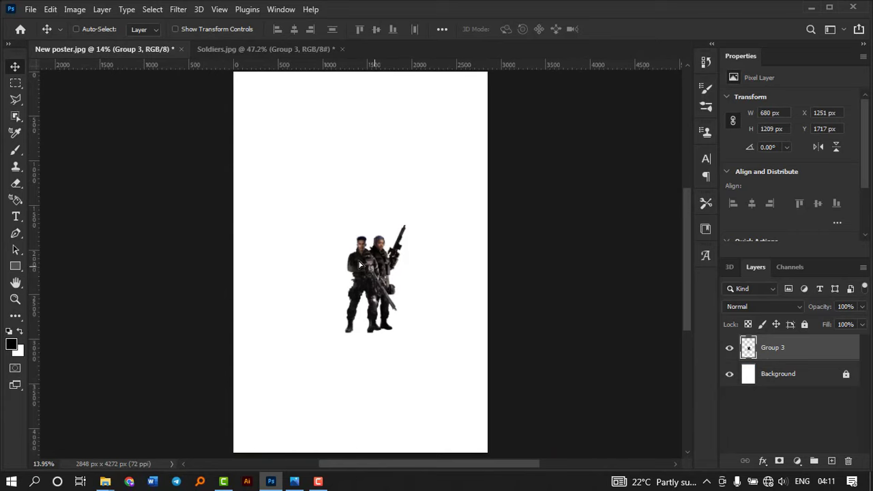
Step: Scale the soldiers to about 296% (2011 × 3575 px) and centre them on the poster
key(ctrl+t)
drag(351, 318, 351, 442)
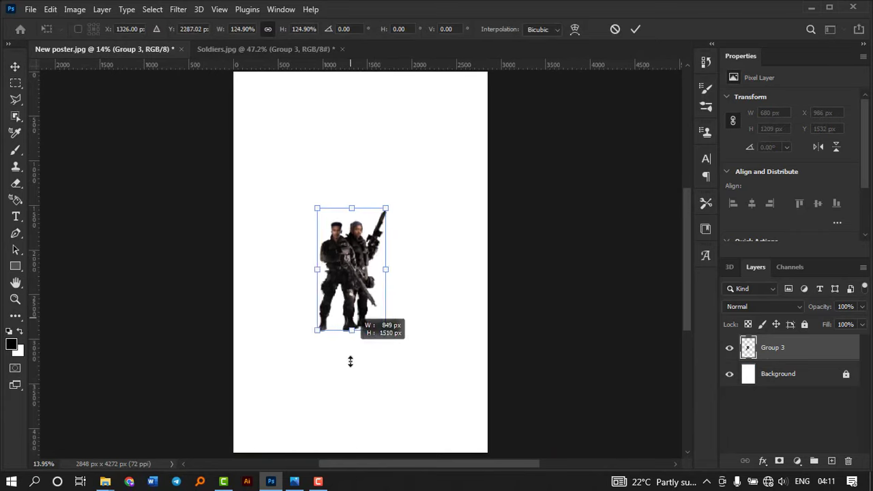
drag(358, 204, 367, 124)
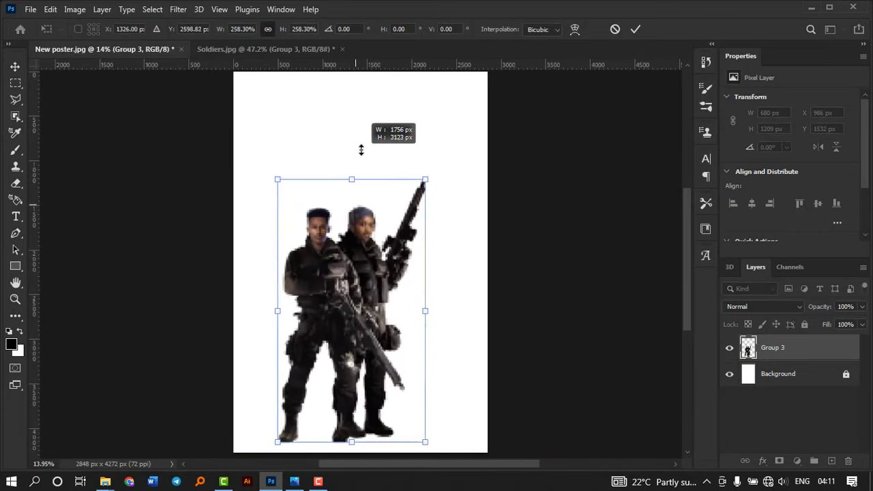
mouse_move(365, 215)
mouse_down()
mouse_move(386, 203)
mouse_move(381, 213)
mouse_up()
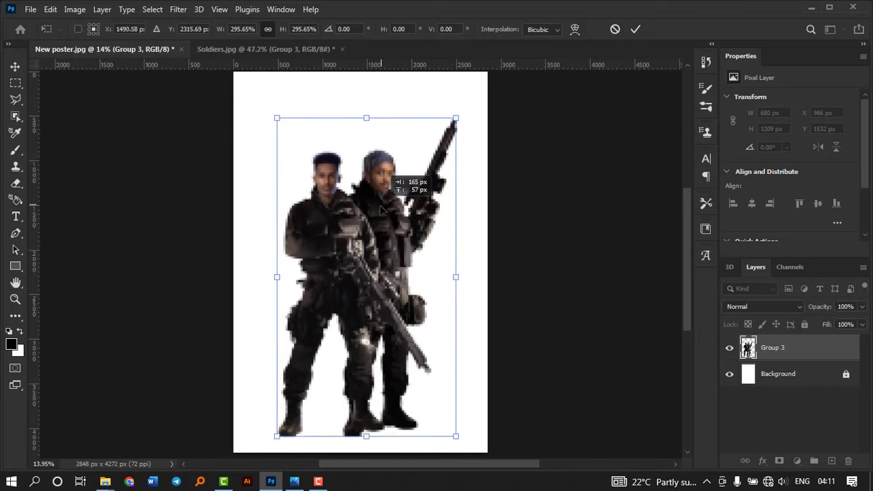
click(641, 30)
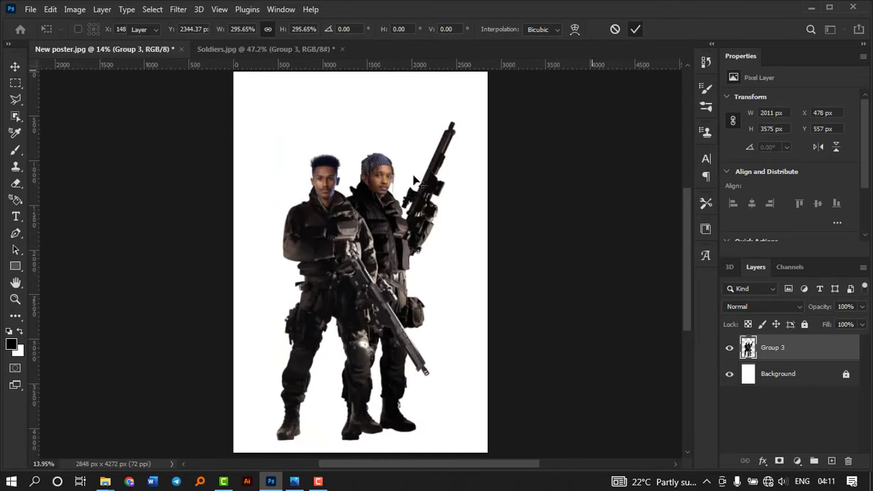
drag(392, 209, 396, 207)
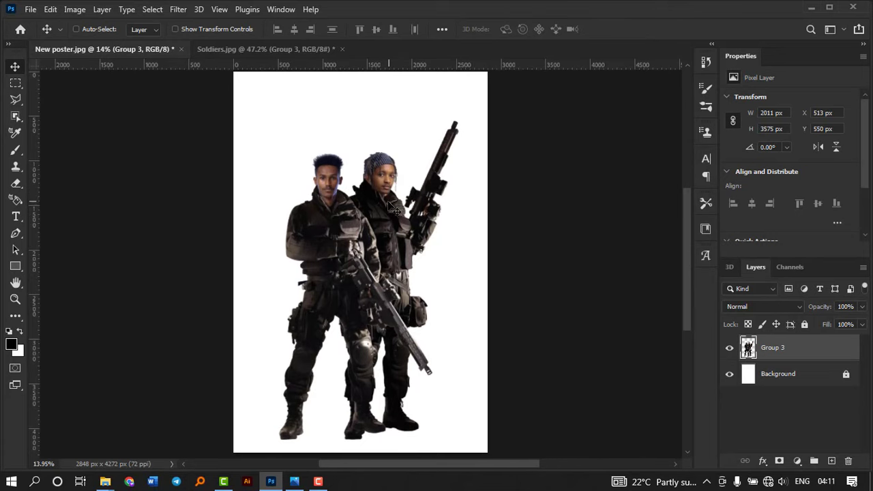
drag(395, 208, 389, 204)
Step: Drag the background image from the poster tutoria folder onto the New poster canvas
key(super+d)
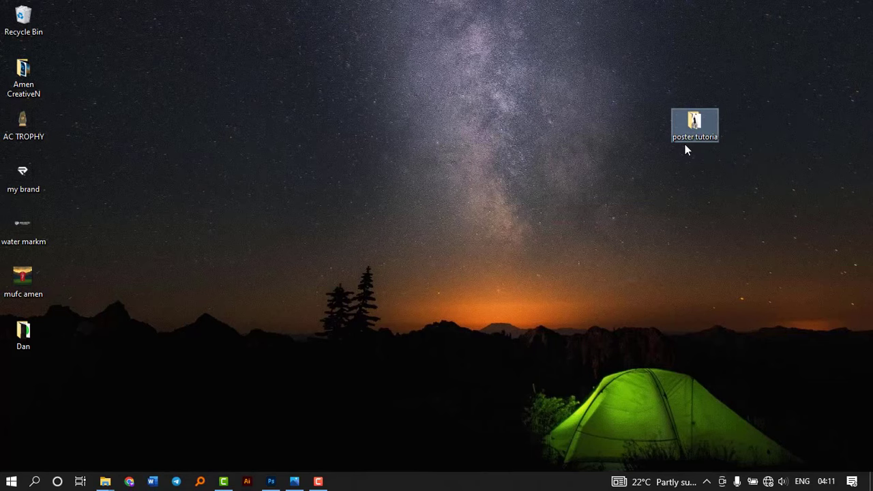
double_click(691, 125)
click(456, 271)
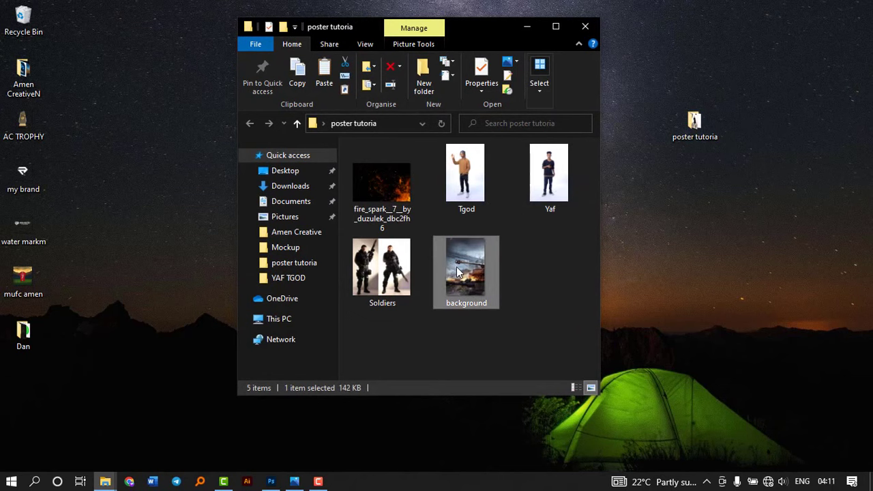
drag(476, 262, 335, 269)
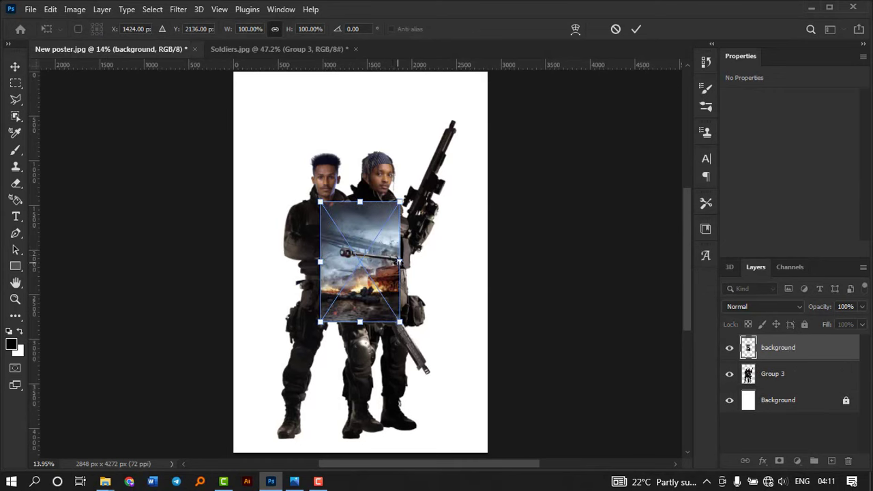
Step: Stretch the battlefield across the canvas, put it beneath Group 3, and lower the soldiers slightly
drag(400, 261, 488, 261)
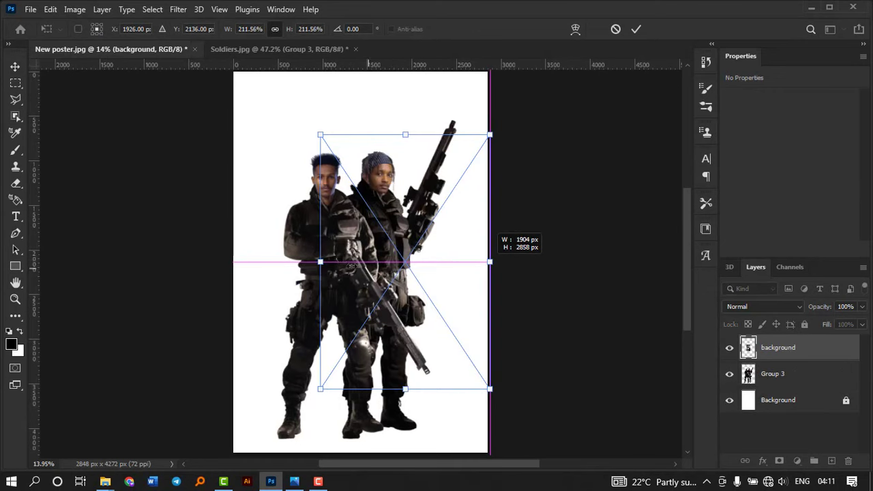
drag(320, 262, 233, 263)
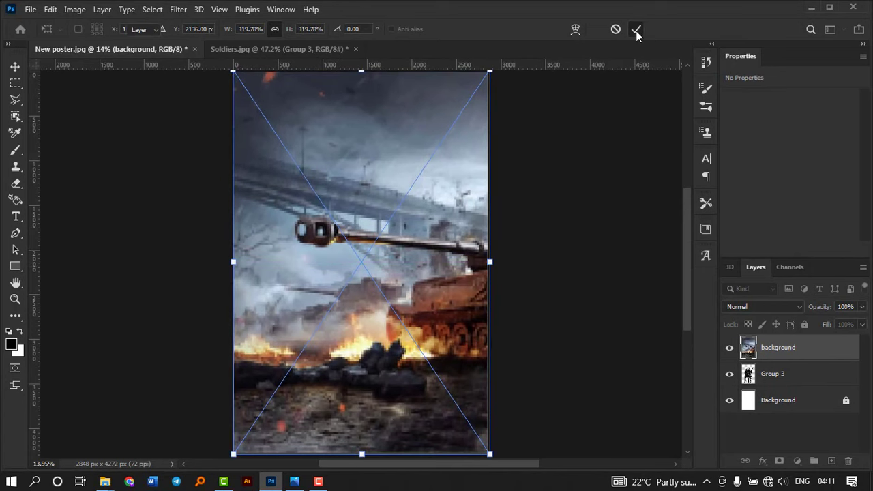
click(635, 29)
drag(807, 349, 805, 388)
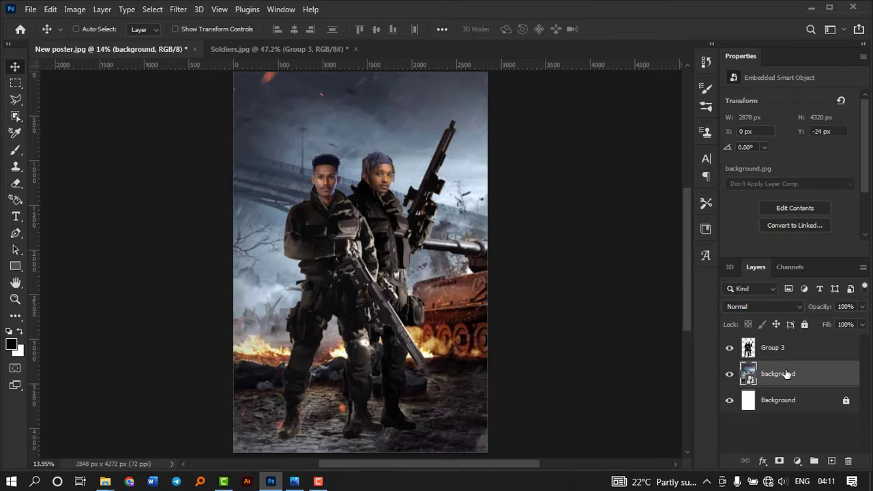
click(787, 354)
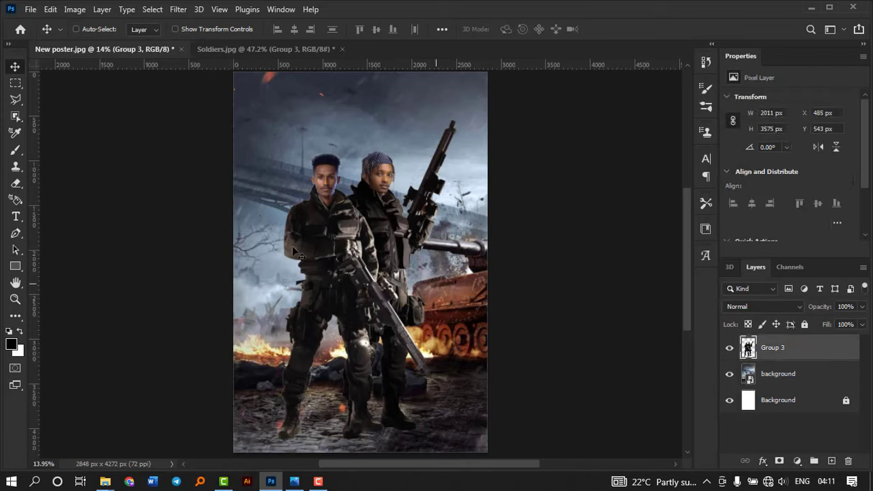
drag(393, 232, 392, 235)
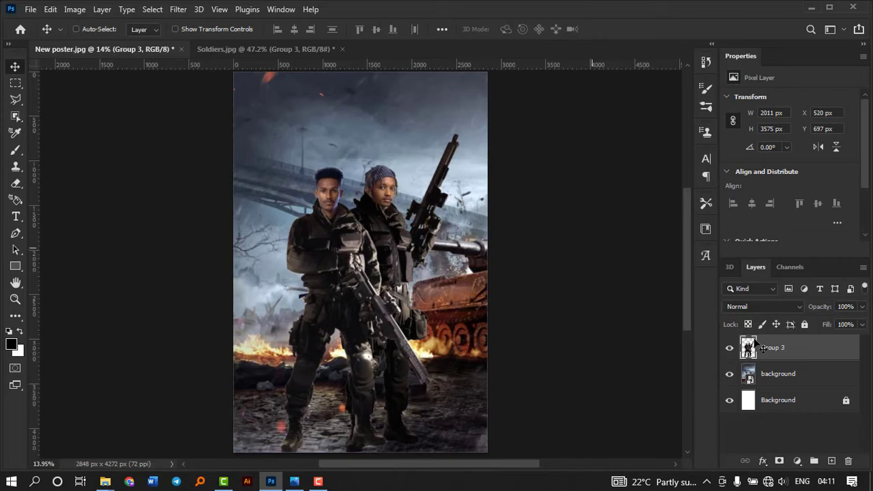
Step: Draw a gradient fading the bottom of the poster into black
key(i)
click(19, 316)
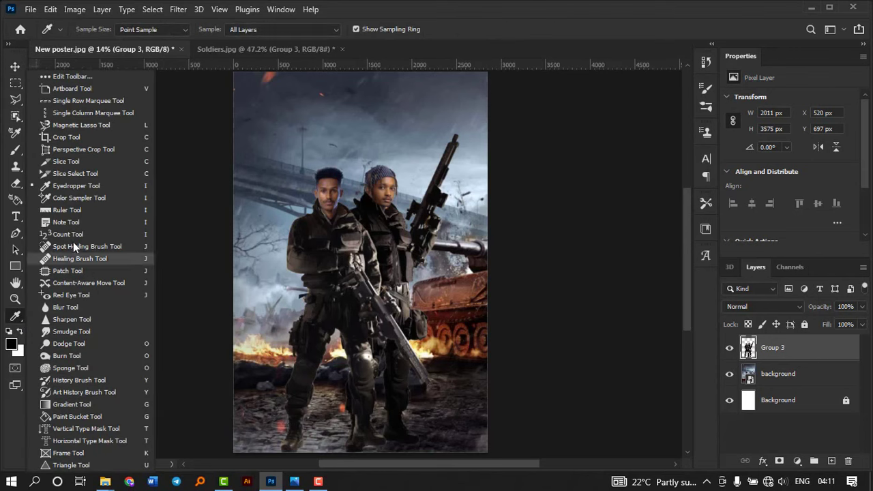
click(71, 405)
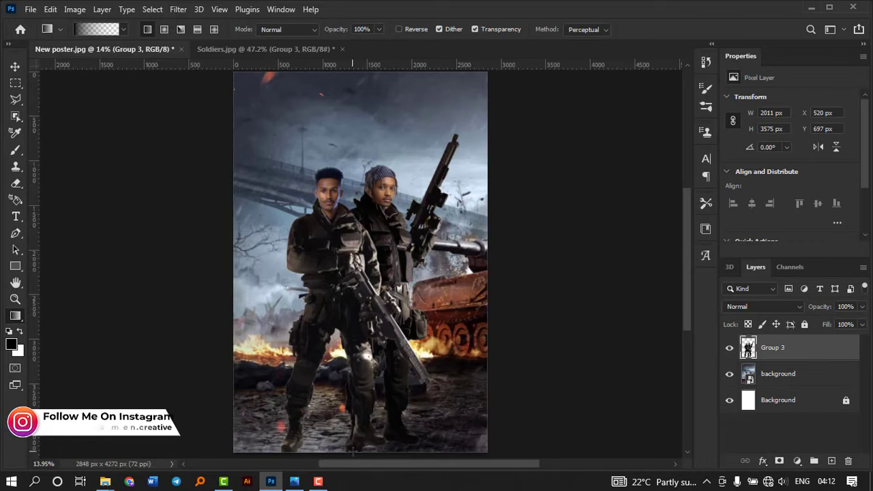
drag(365, 377, 353, 351)
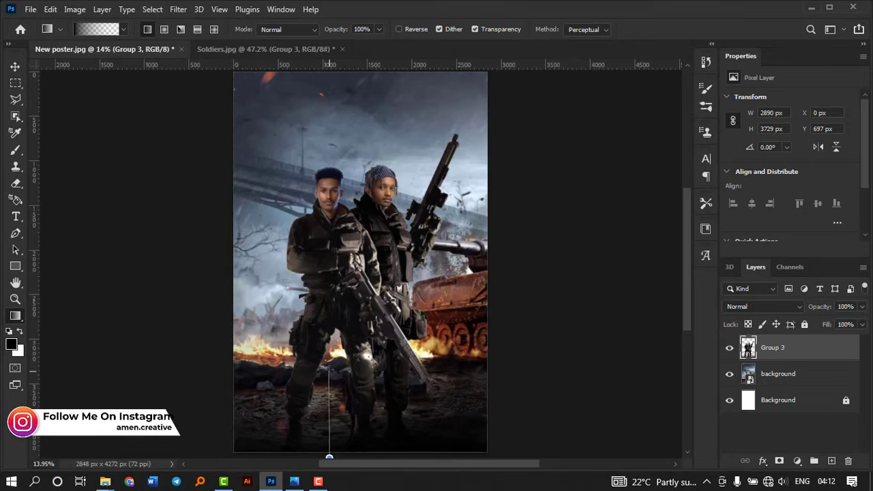
drag(328, 425, 330, 369)
drag(323, 464, 325, 421)
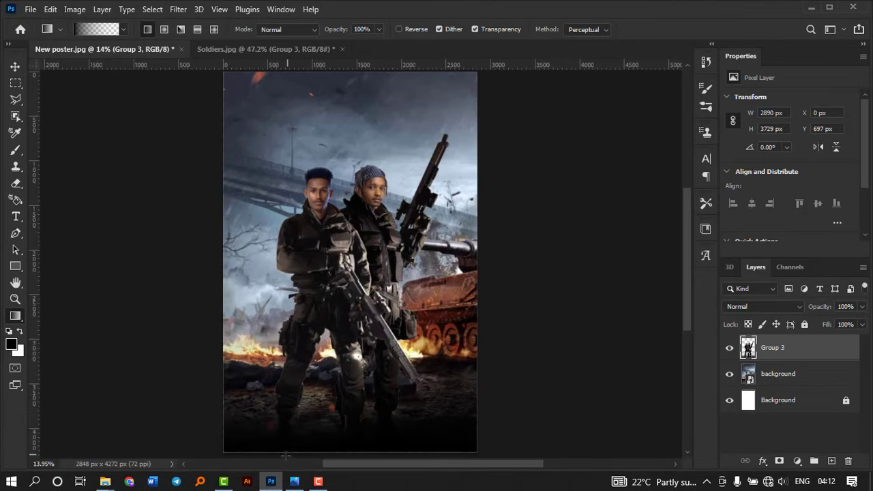
drag(285, 414, 285, 385)
Step: Drag the fire_spark image from the poster tutoria folder onto the poster
click(15, 66)
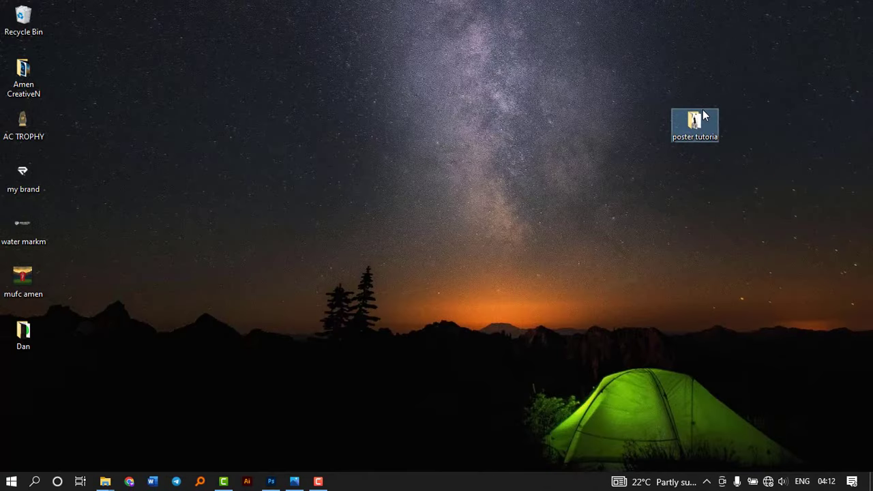
double_click(703, 109)
double_click(383, 171)
drag(383, 170, 328, 357)
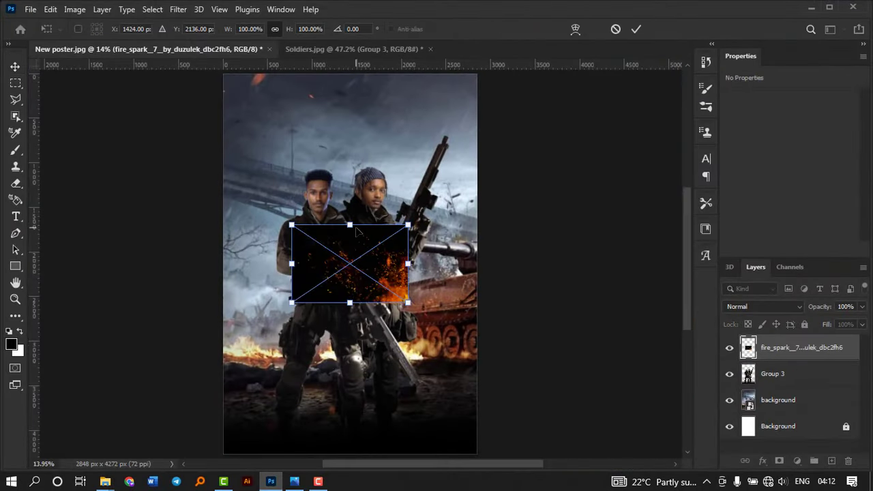
Step: Rotate the fire sparks about 26°, enlarge them to about 215%, and place them lower
drag(350, 225, 352, 180)
drag(351, 243, 352, 273)
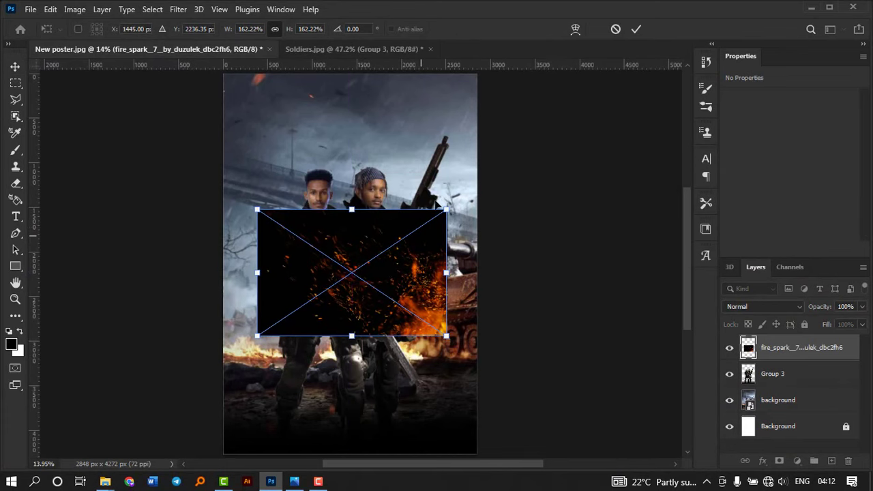
drag(434, 185, 442, 238)
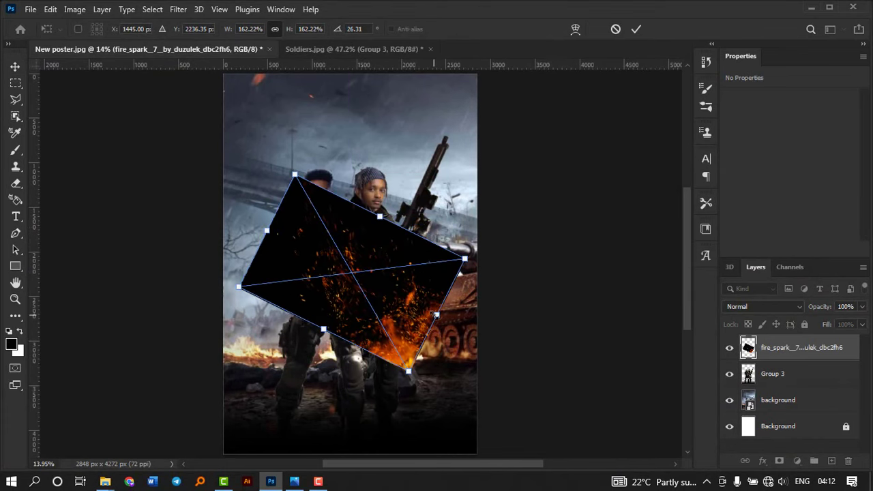
mouse_move(437, 316)
mouse_down()
mouse_move(455, 326)
mouse_move(470, 355)
mouse_up()
drag(455, 397, 456, 398)
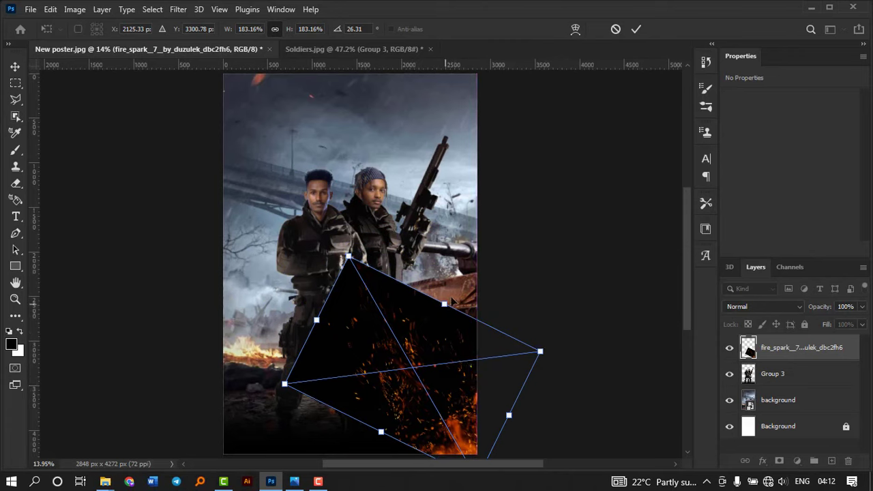
drag(444, 304, 453, 287)
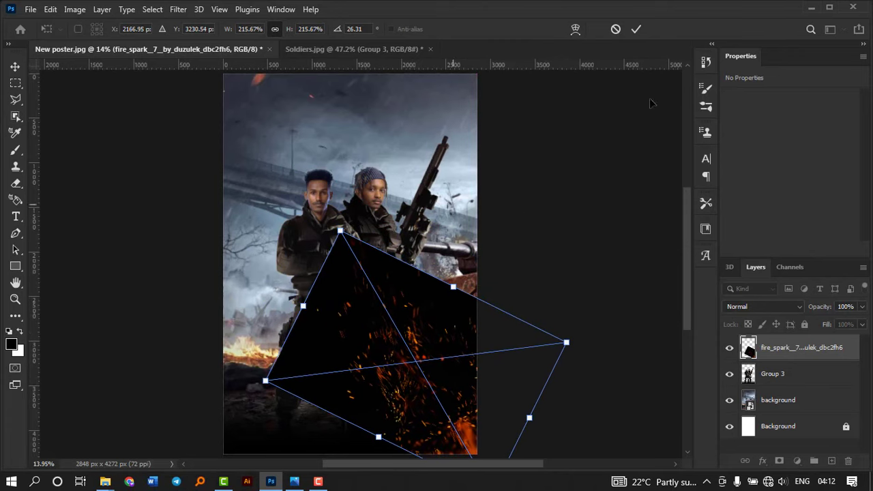
click(638, 30)
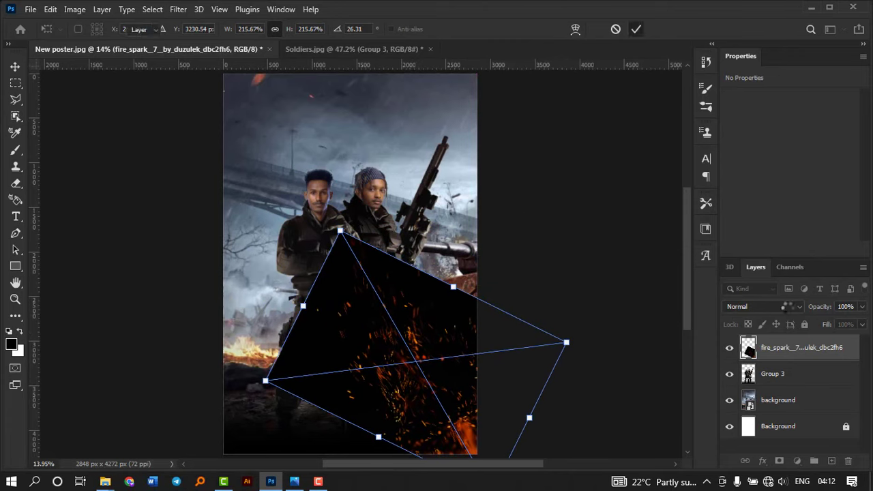
Step: Set the sparks to Screen blending, lower them, and enlarge to about 250% (3907 × 3413 px)
click(757, 306)
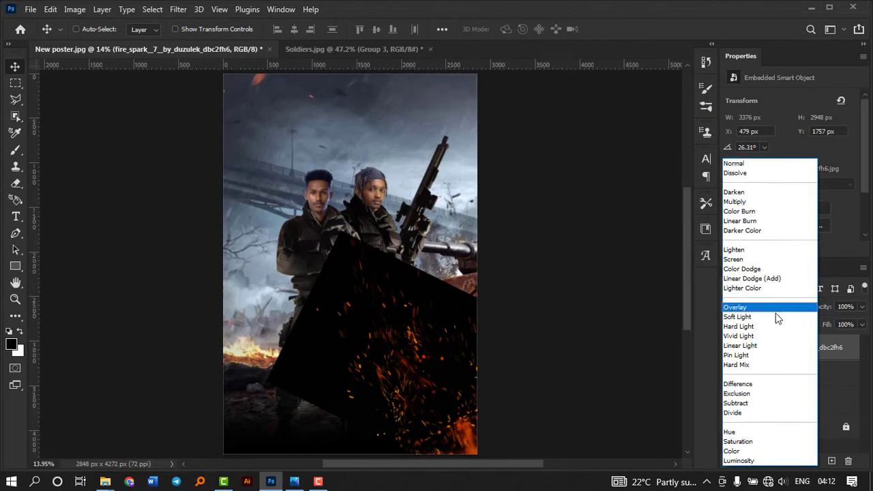
click(732, 260)
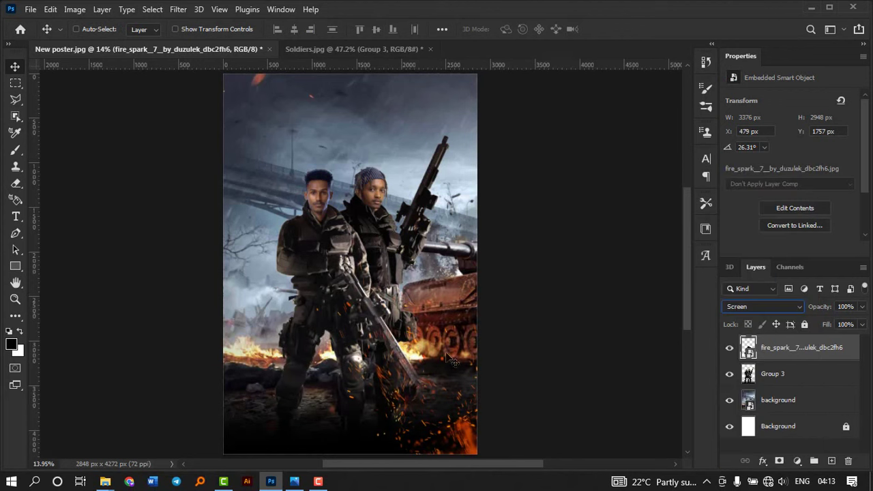
drag(428, 367, 433, 397)
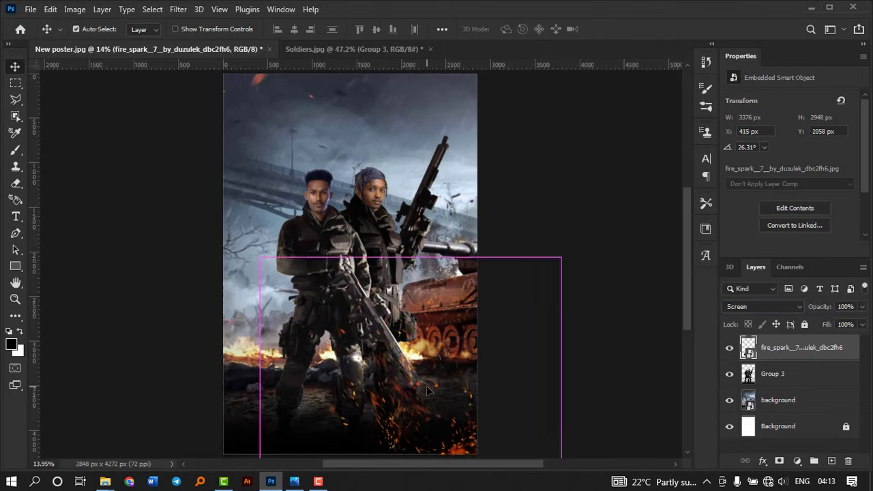
key(ctrl+t)
drag(447, 314, 461, 286)
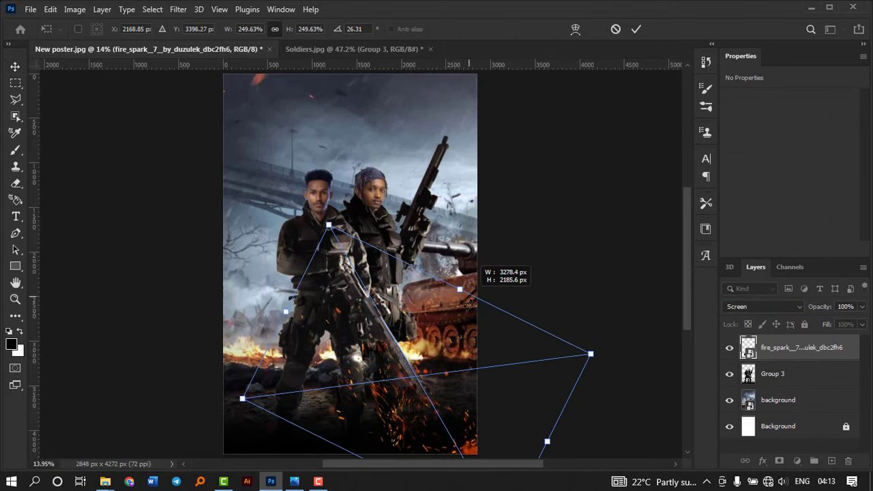
drag(461, 336, 458, 343)
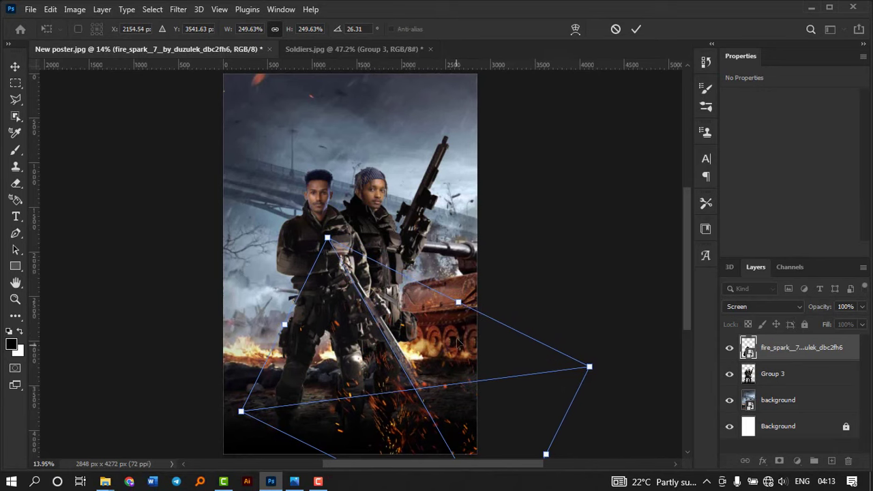
click(636, 29)
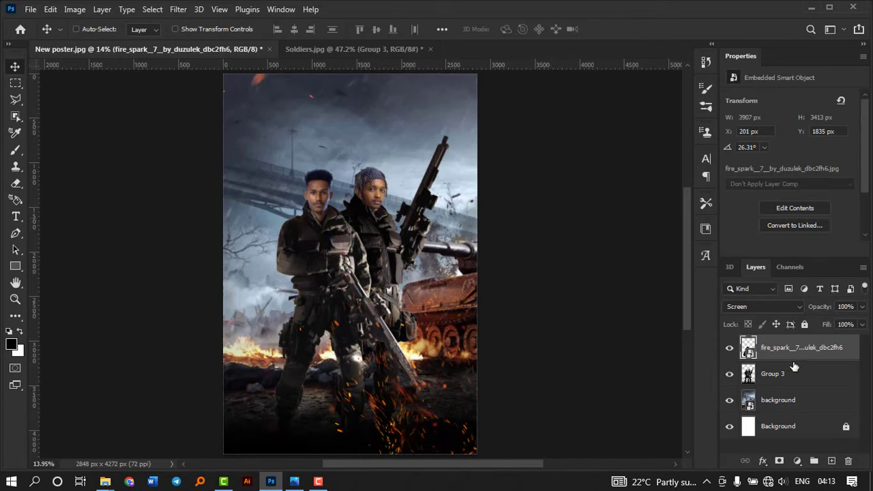
Step: Add a new layer and set up a 2165 px brush in orange ff7e00
click(832, 463)
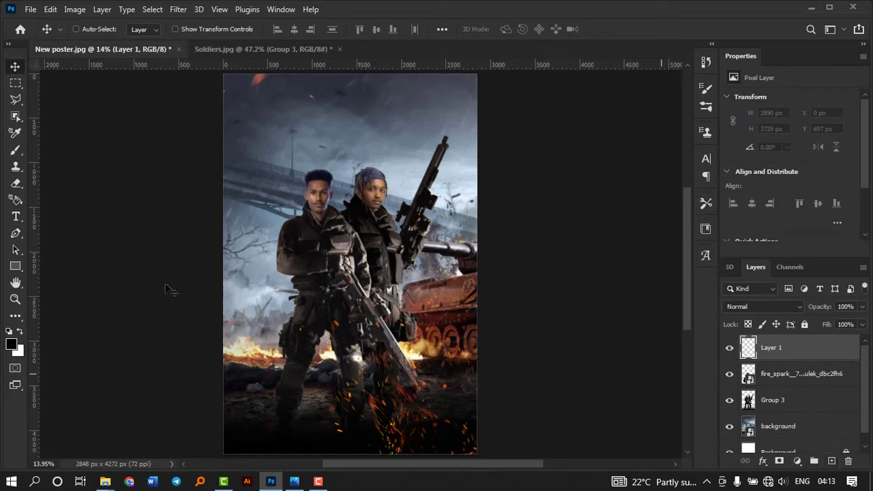
click(15, 155)
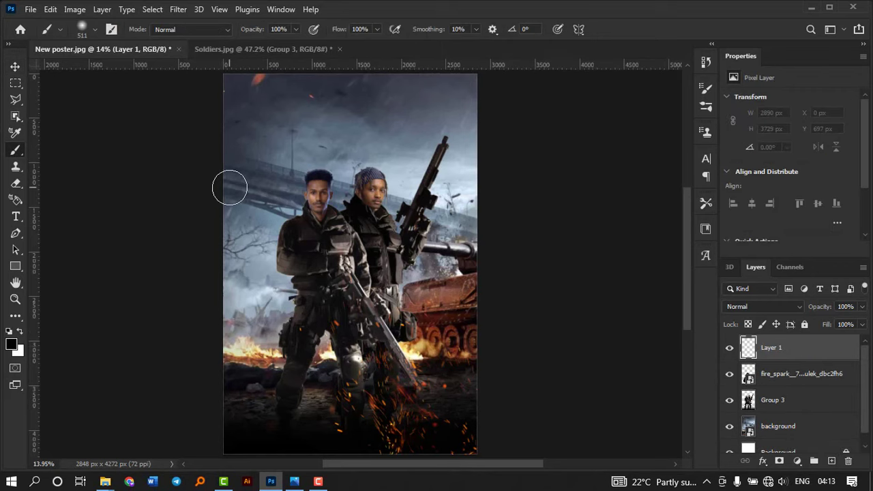
click(95, 30)
drag(133, 71, 150, 72)
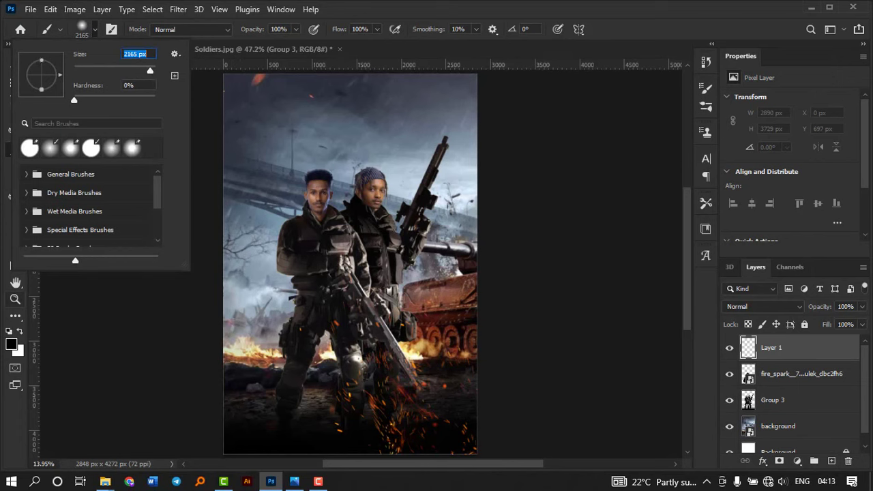
click(11, 345)
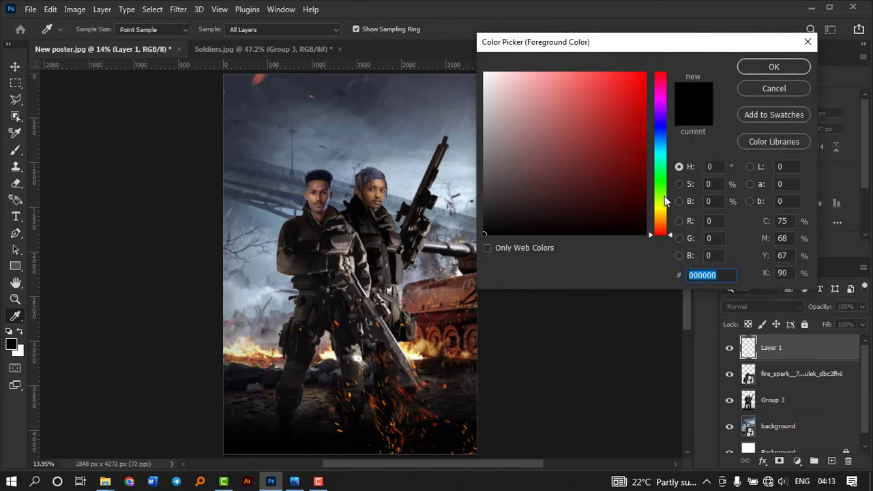
drag(664, 196, 660, 221)
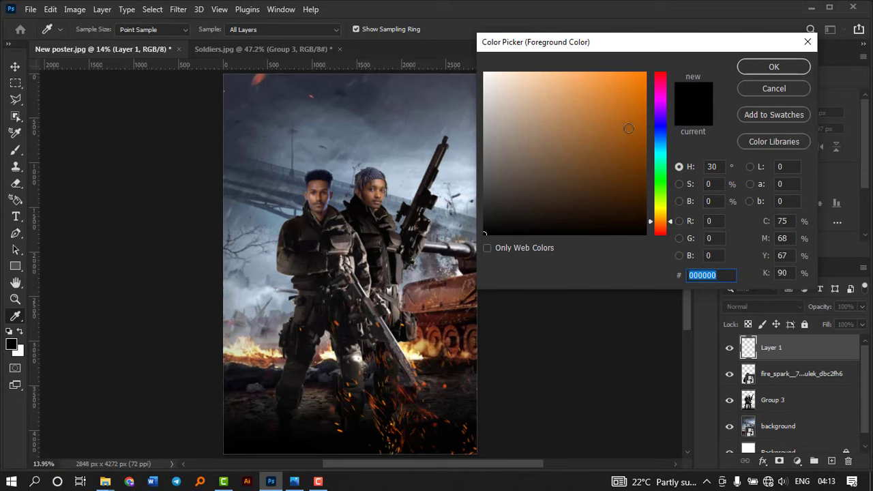
drag(628, 129, 657, 64)
click(773, 66)
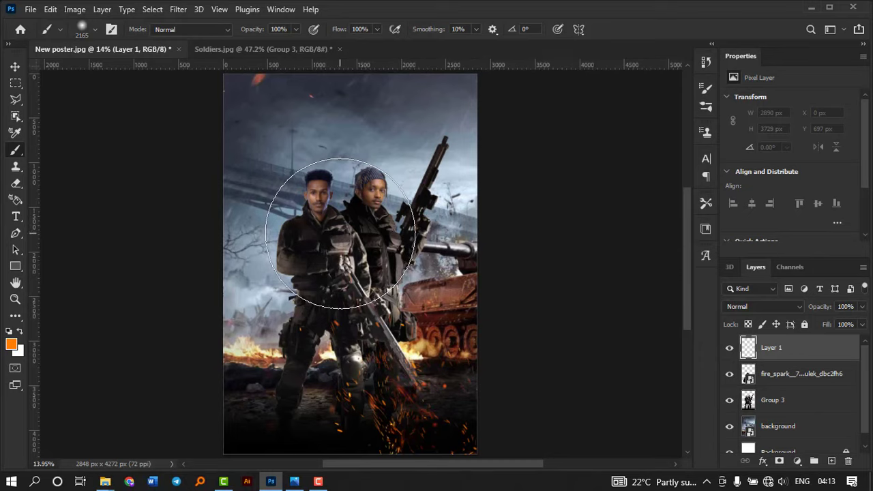
Step: Paint an orange glow dab, then scale it 136% and move it to the upper right
click(341, 233)
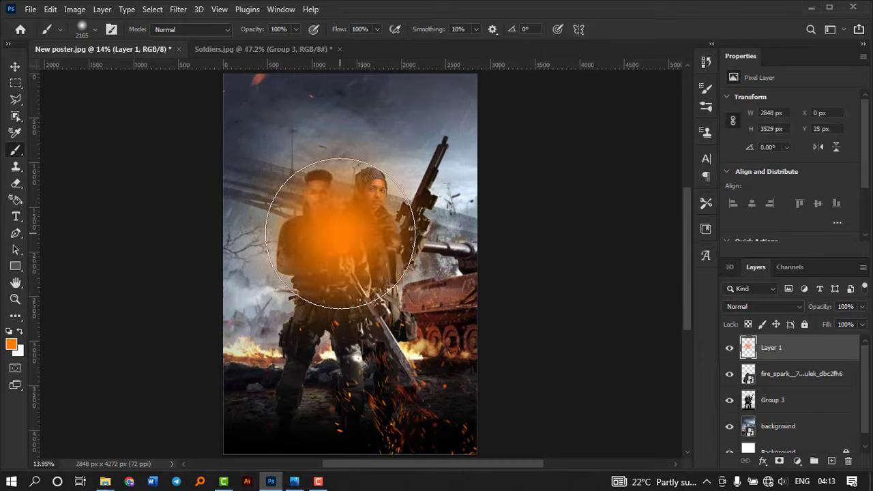
key(v)
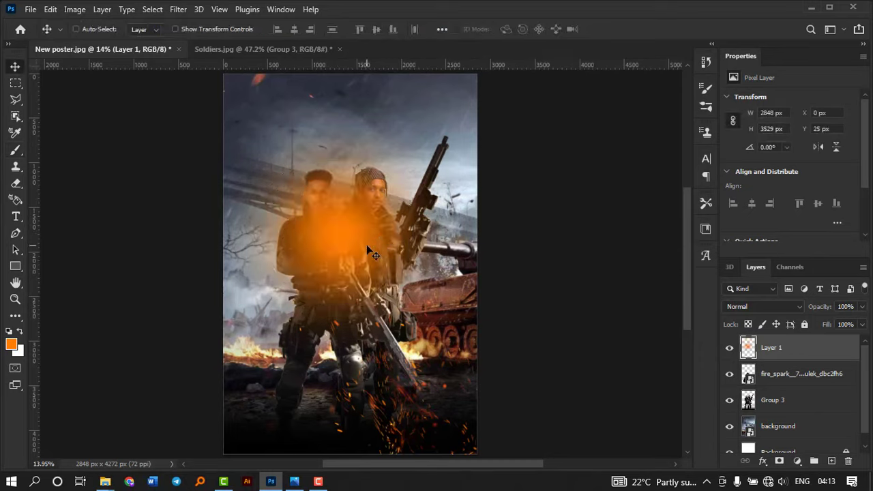
key(ctrl)
key(ctrl+t)
drag(478, 236, 569, 204)
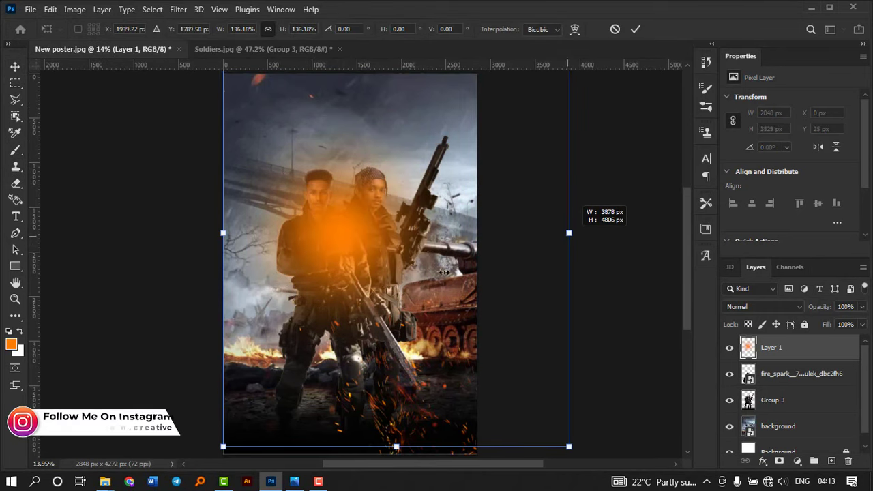
mouse_move(391, 128)
mouse_down()
mouse_move(457, 207)
mouse_move(447, 196)
mouse_up()
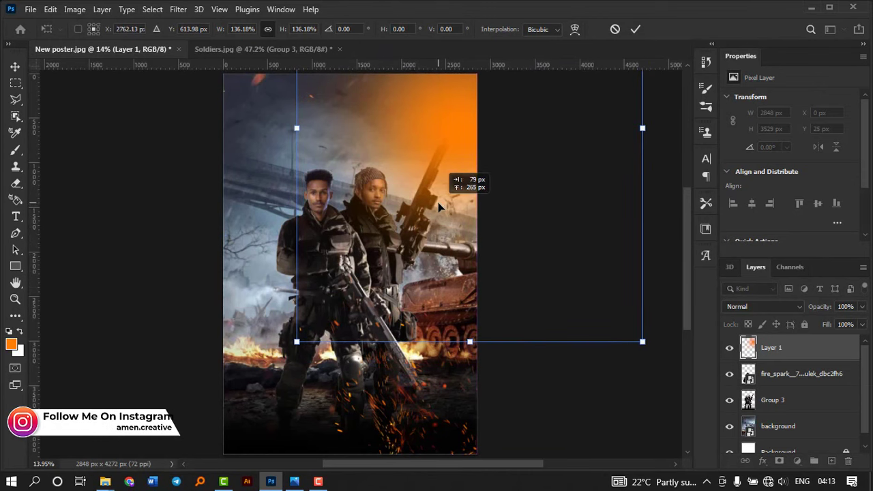
click(636, 27)
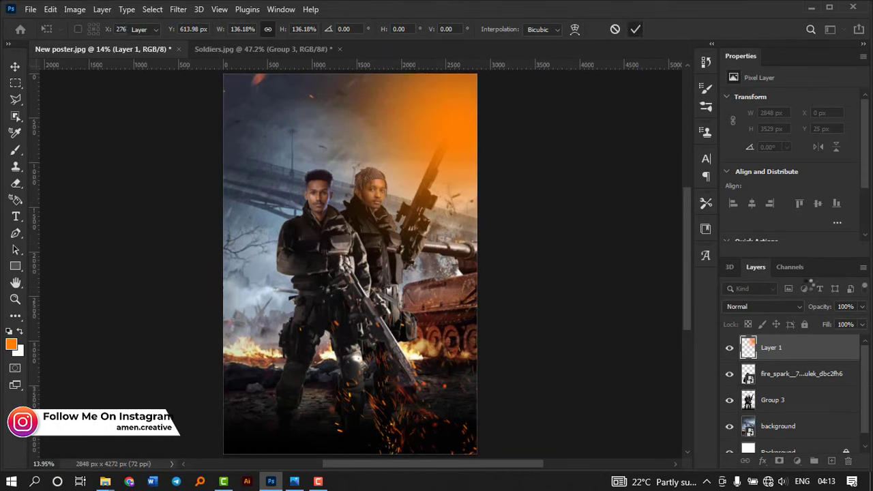
Step: Blend the orange glow layer in Linear Light at 64% opacity
click(764, 307)
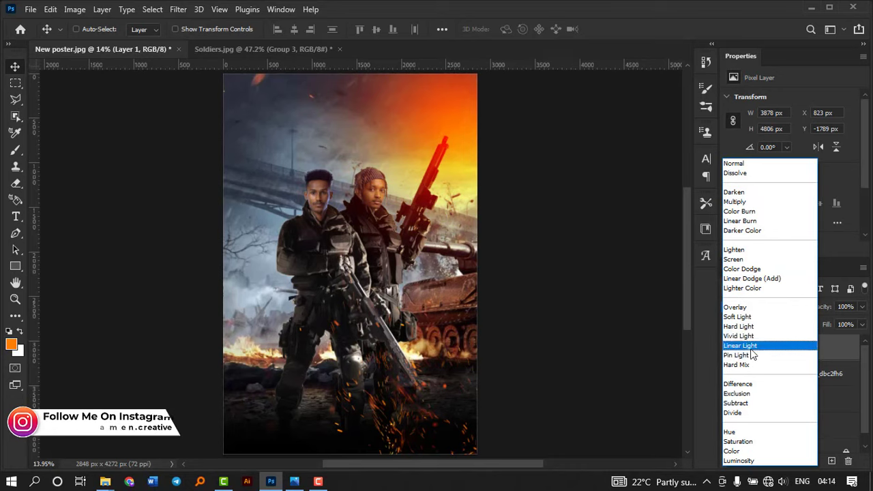
click(740, 346)
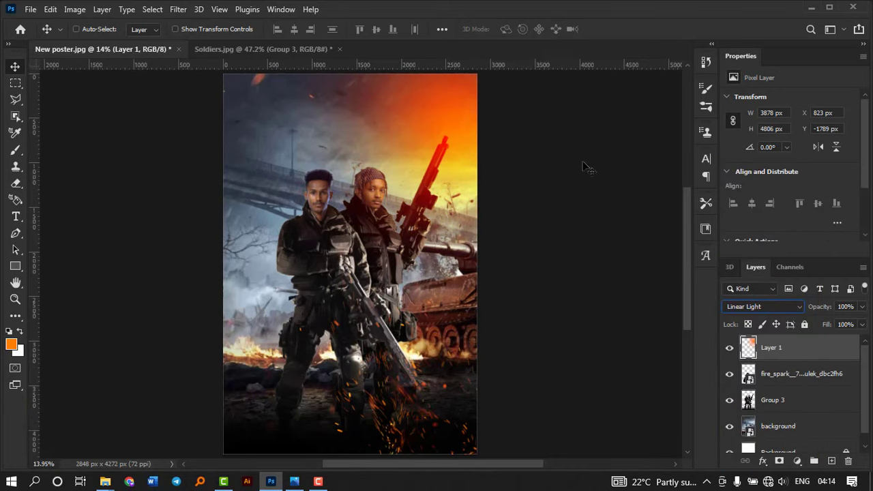
drag(812, 307, 815, 309)
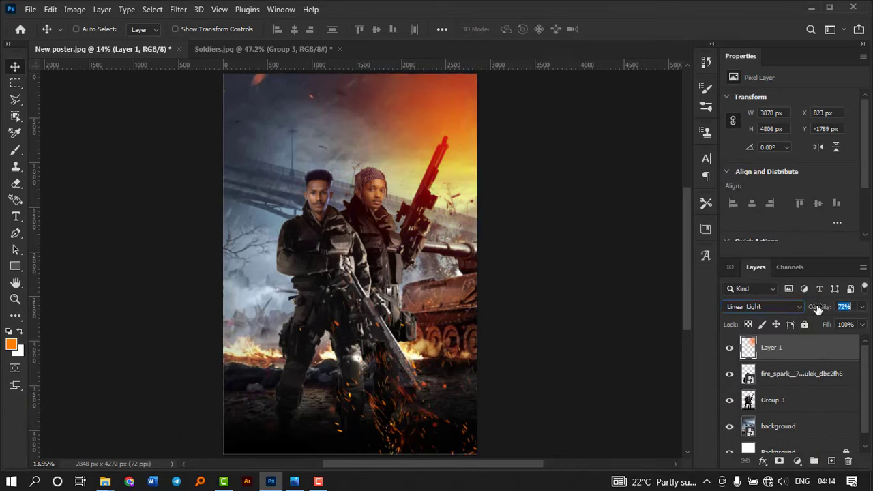
Step: Duplicate the fire-spark layer, rotate the copy about 116° to the upper left, and add Layer 2
click(775, 381)
key(ctrl+j)
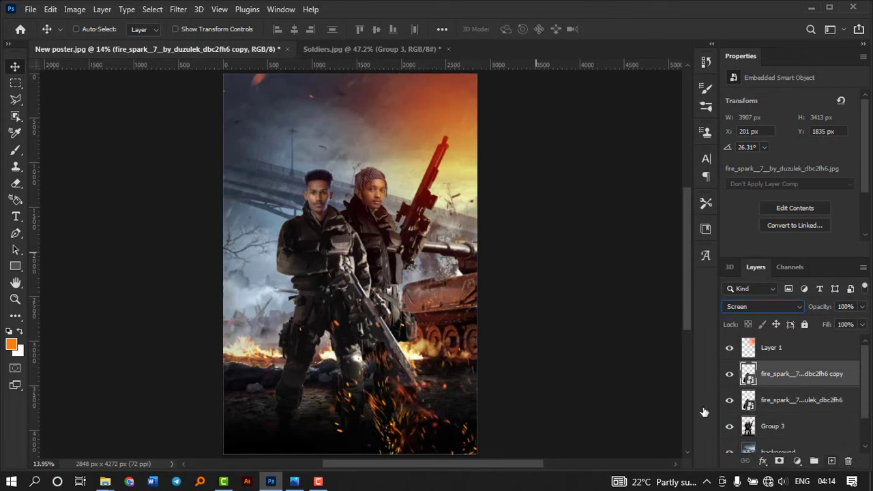
drag(421, 280, 409, 295)
key(ctrl+t)
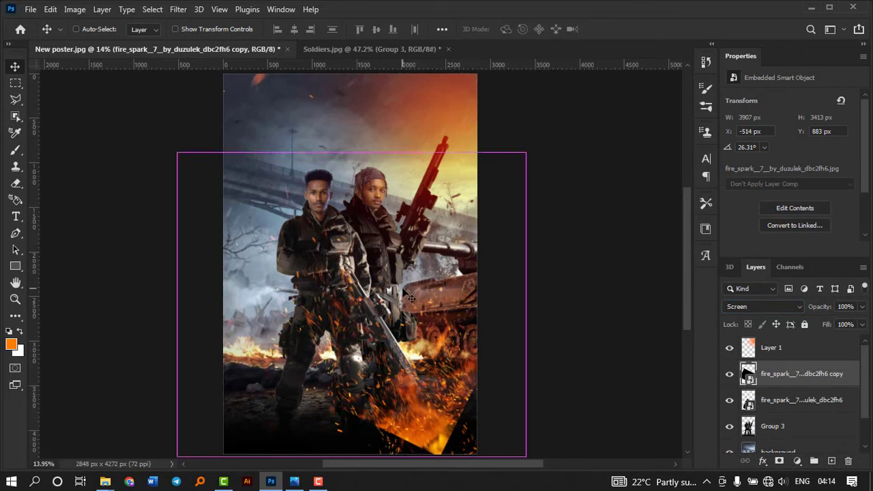
mouse_move(520, 247)
mouse_down()
mouse_move(254, 285)
mouse_move(262, 256)
mouse_move(292, 253)
mouse_move(279, 280)
mouse_move(261, 285)
mouse_move(252, 310)
mouse_up()
click(636, 28)
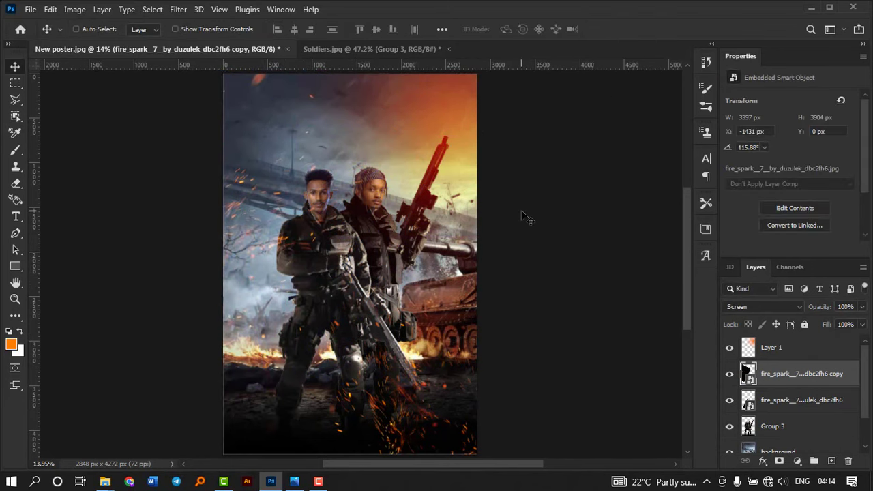
drag(316, 235, 310, 252)
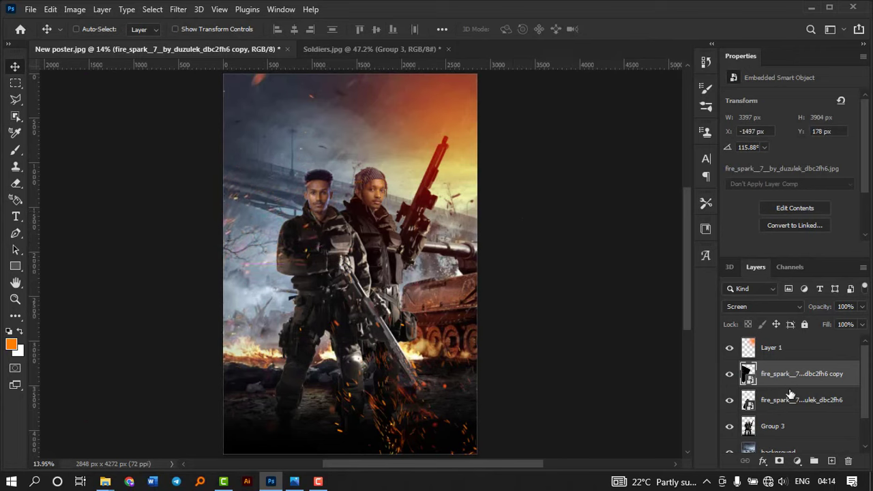
click(832, 462)
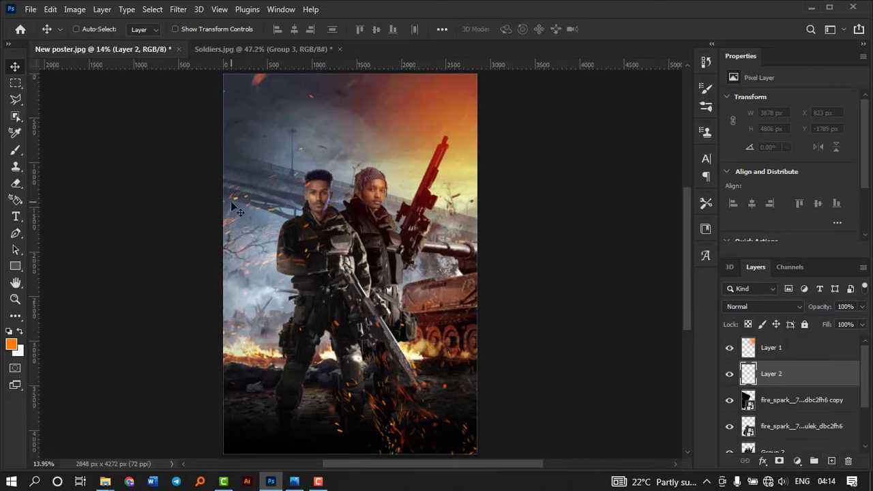
Step: Set up the Brush at 369 px size with 63% flow
click(15, 151)
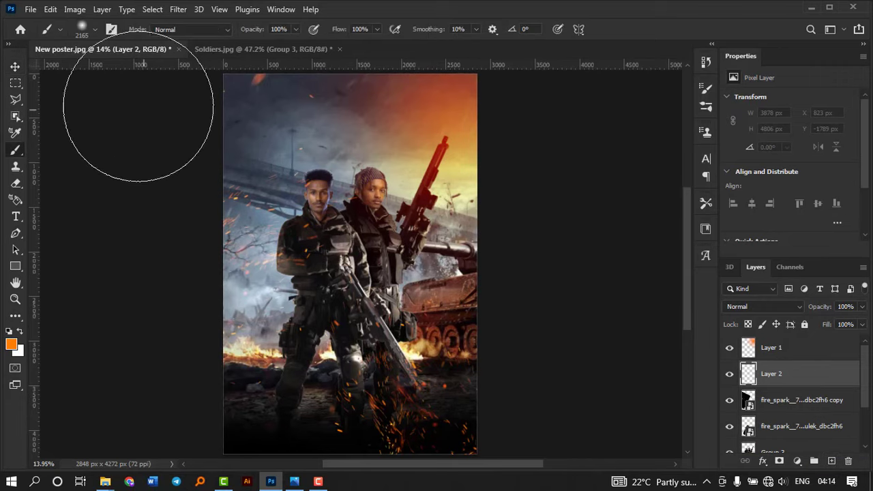
click(94, 30)
drag(149, 71, 141, 72)
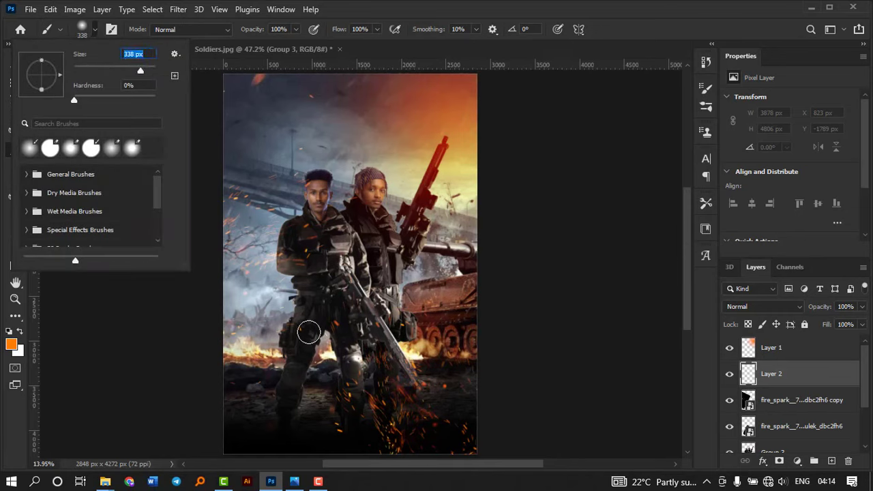
drag(139, 75, 144, 77)
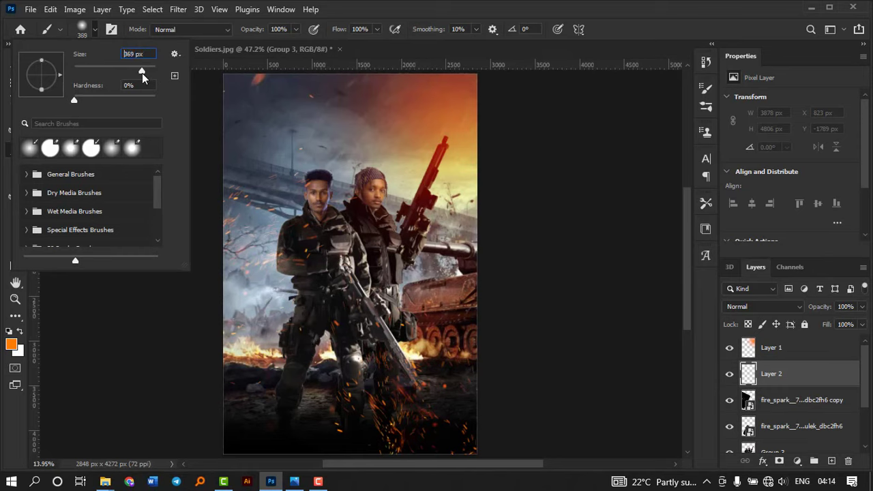
click(326, 27)
drag(334, 30, 320, 33)
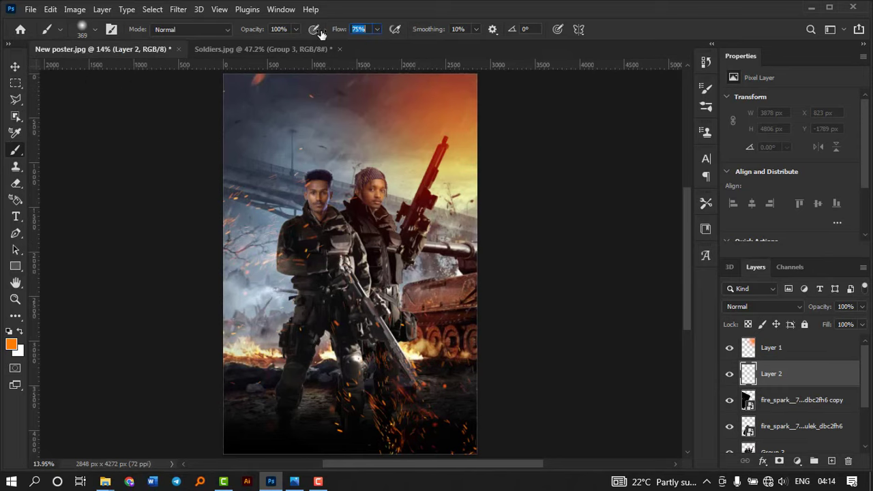
Step: Paint orange glow dabs on the soldiers' chest, arm and legs on Layer 2
click(762, 306)
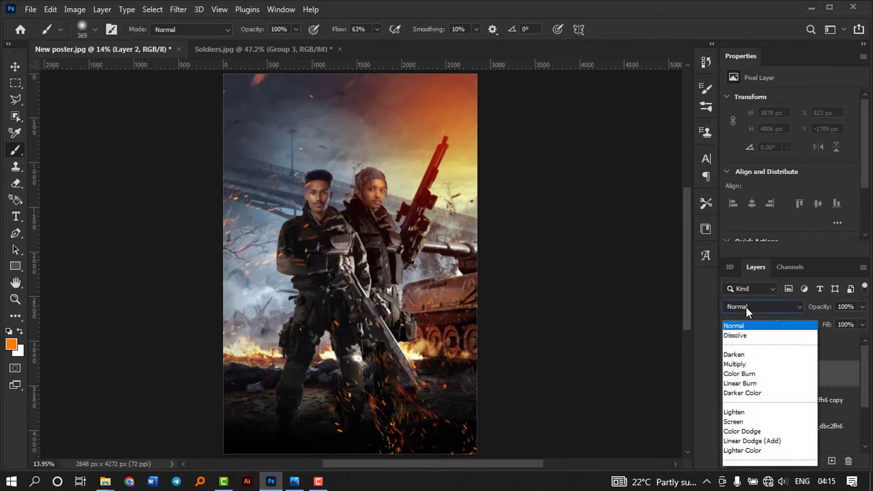
click(326, 334)
click(407, 300)
click(341, 208)
click(289, 280)
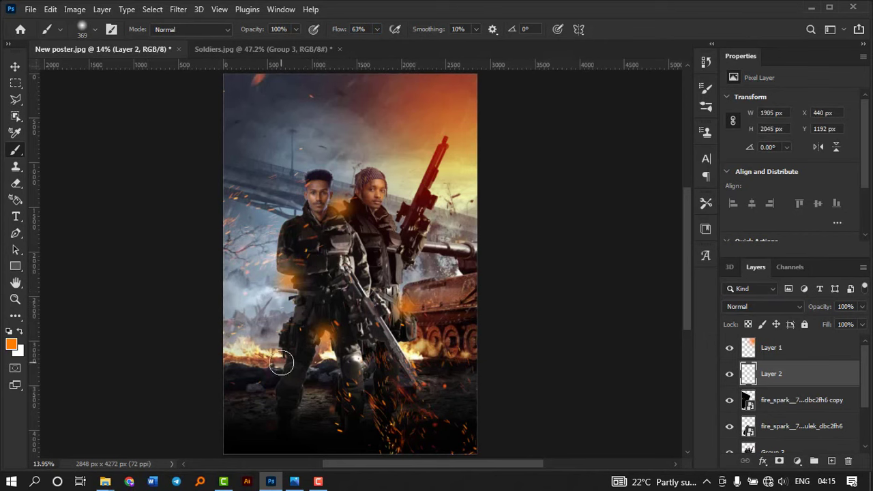
click(375, 375)
Step: Set Layer 2 to Screen blending at 96% opacity after trying Pin Light
click(763, 306)
click(771, 355)
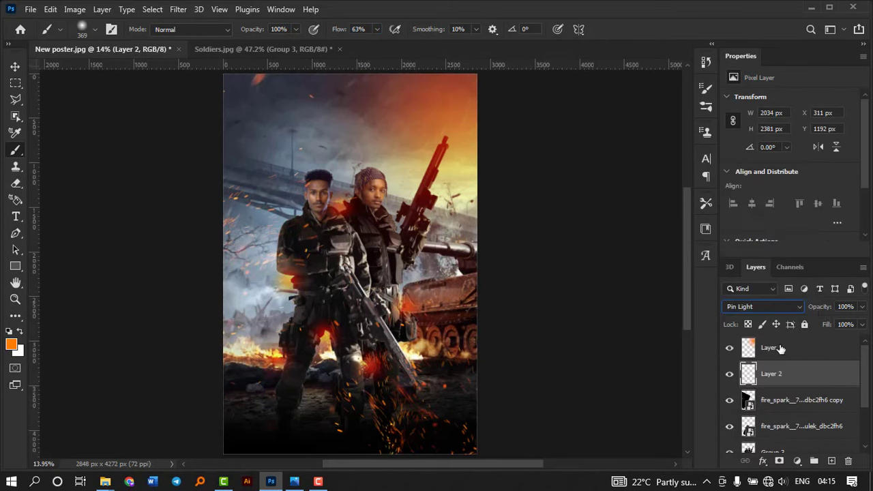
click(763, 306)
click(737, 260)
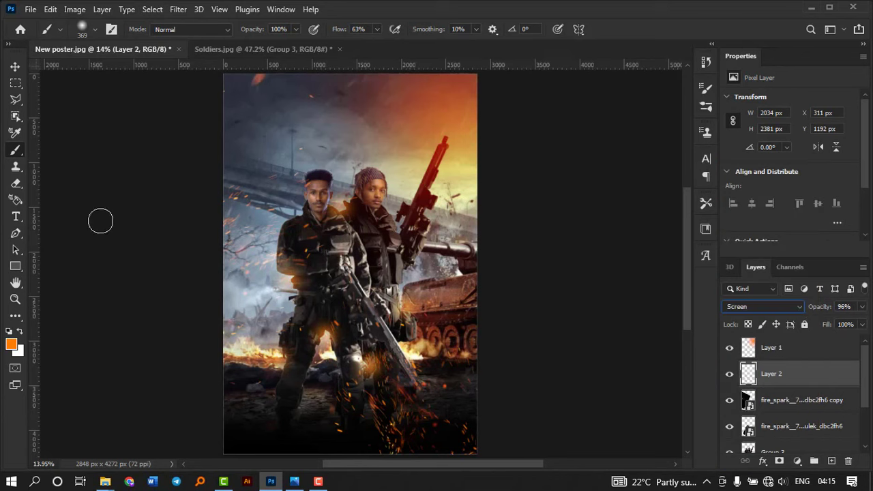
Step: Start the YAF RUF name label beside the left soldier
click(16, 68)
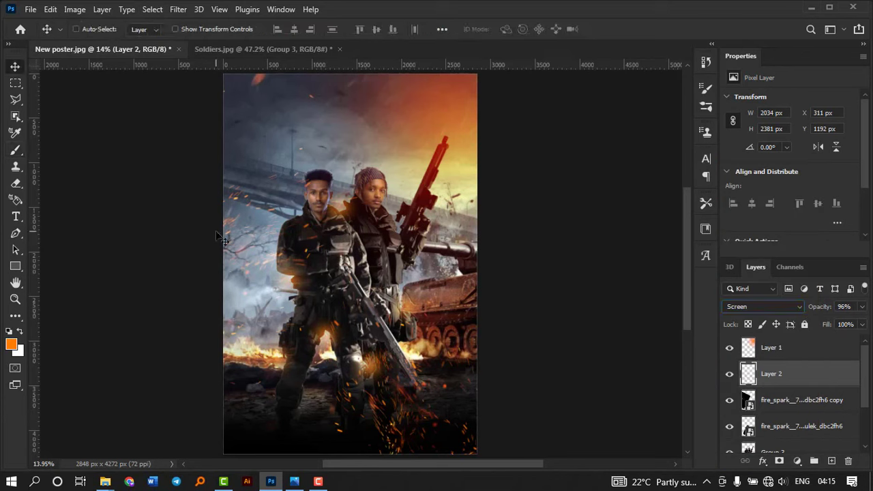
key(t)
click(257, 149)
Step: Give YAF RUF the Road Rage font and add a TGOD label by the right soldier
click(785, 133)
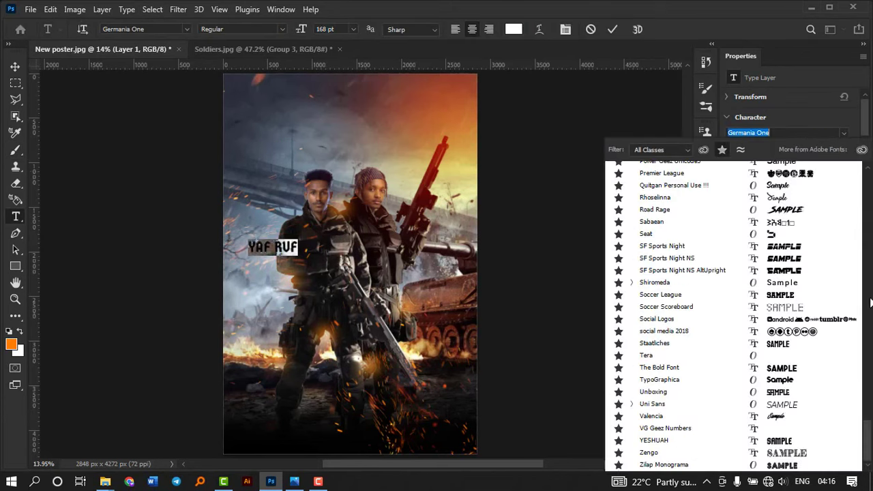
click(672, 357)
click(404, 239)
text(TGOD)
Step: Add the MINSTRU title and Halfomania 'Coming Soon' text, nudging Coming Soon slightly down
click(235, 355)
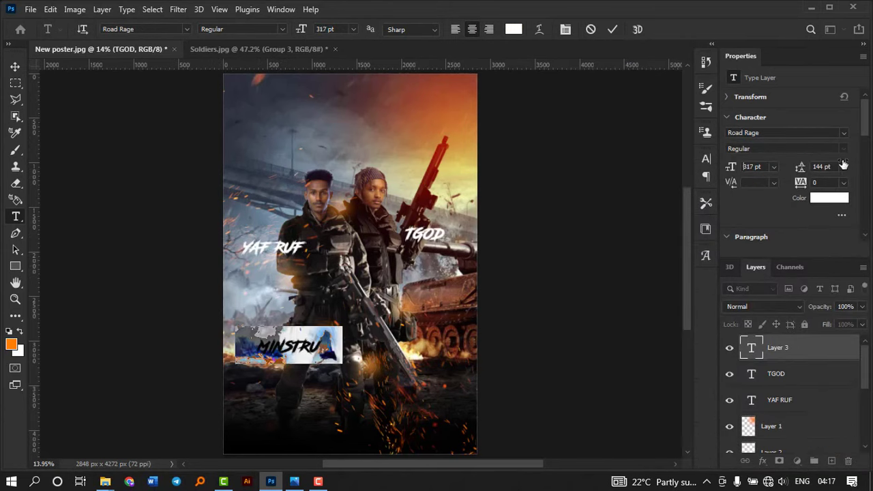
text(MINSTRU)
click(205, 341)
text(Coming Soon)
click(785, 132)
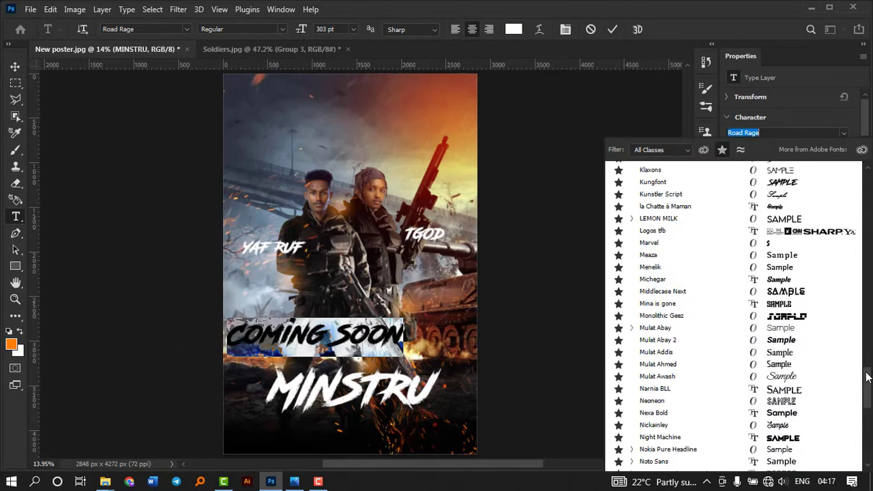
click(611, 30)
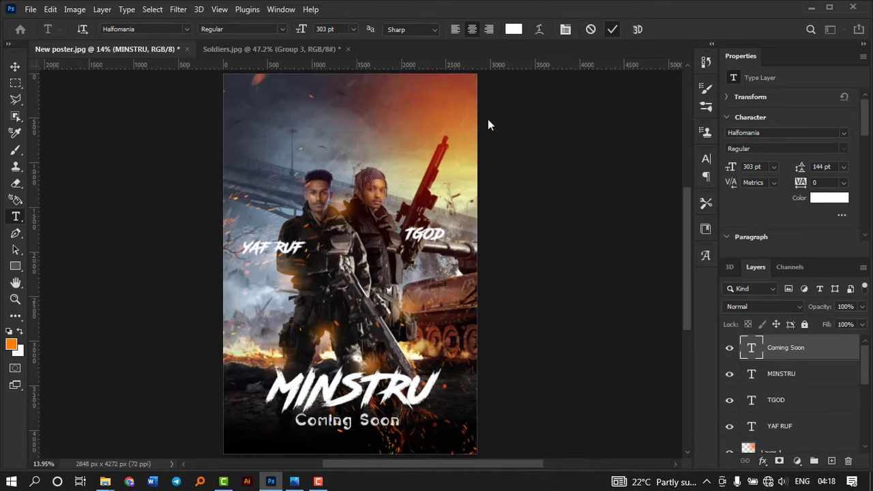
click(15, 67)
drag(443, 341, 443, 344)
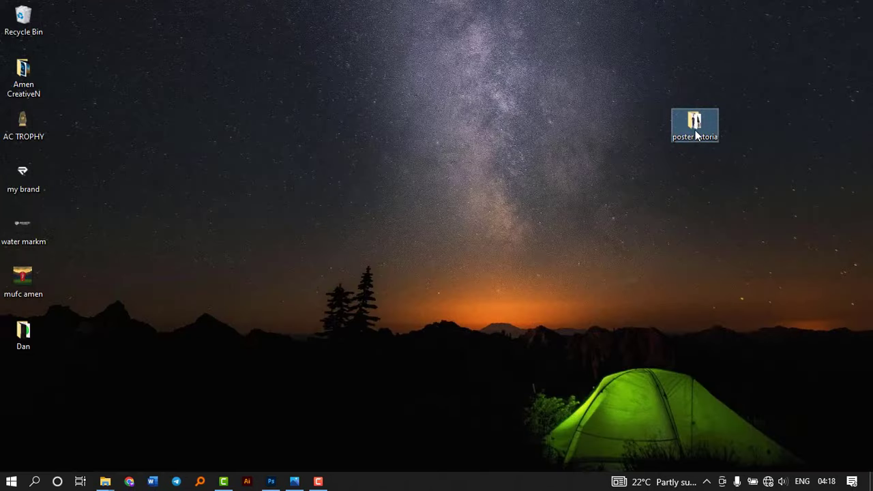
Step: Place new music video.png at the poster top, scaled to 63%
double_click(695, 133)
mouse_move(552, 180)
mouse_down()
mouse_move(346, 434)
mouse_move(350, 197)
mouse_up()
drag(354, 249, 353, 140)
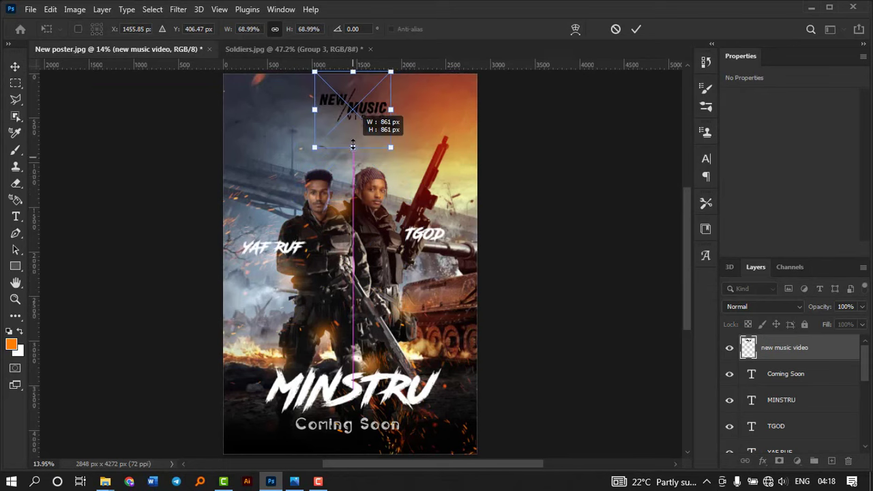
mouse_move(407, 176)
mouse_down()
mouse_move(368, 94)
mouse_move(364, 111)
mouse_up()
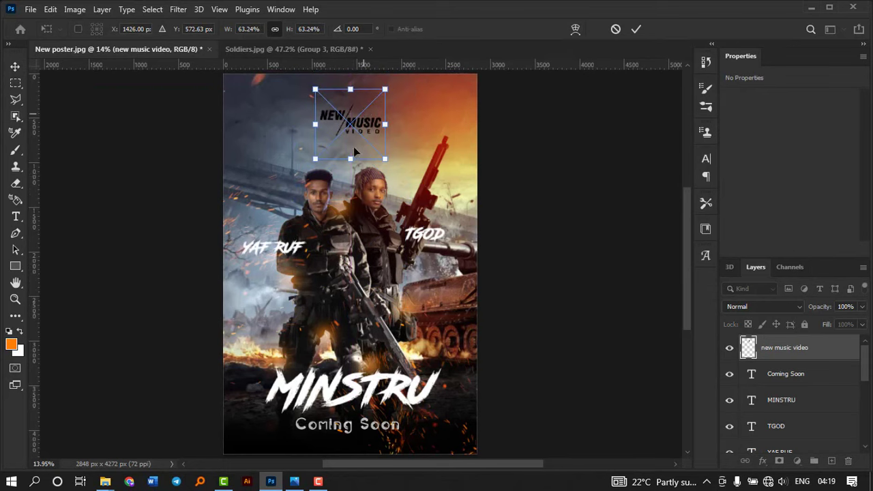
drag(350, 157, 350, 154)
Step: Give the logo layer a white Color Overlay layer style
click(635, 29)
right_click(784, 347)
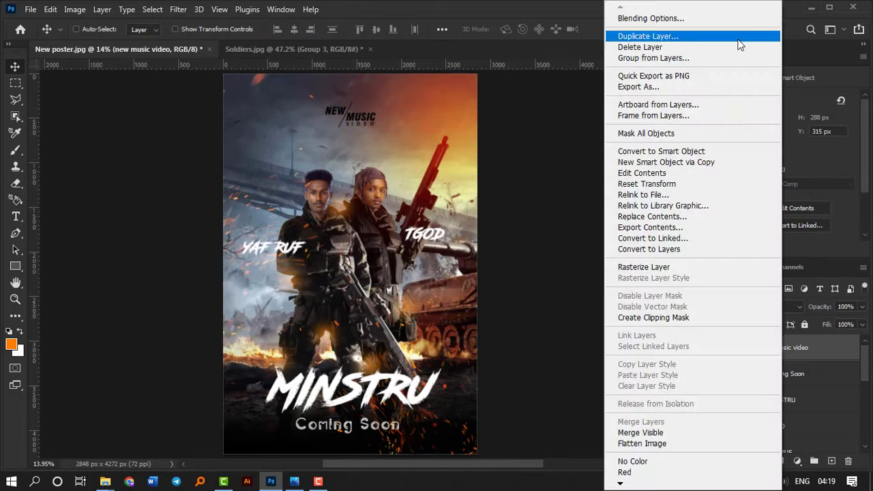
click(655, 11)
click(764, 64)
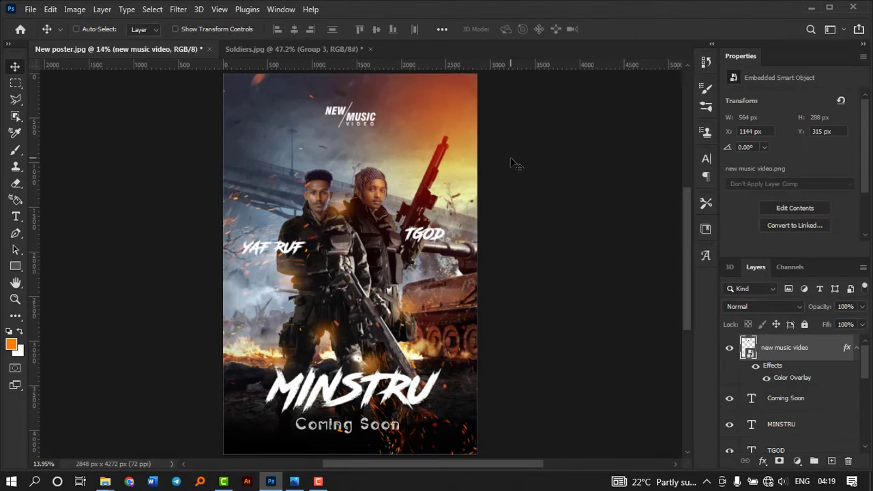
click(858, 347)
Step: Move Coming Soon beneath the logo and stamp all visible layers into a merged layer
click(785, 373)
drag(382, 430, 382, 148)
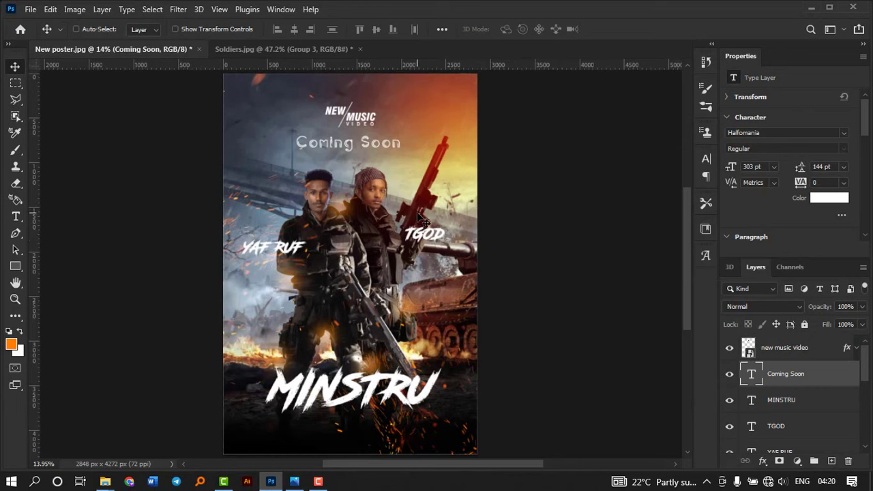
click(819, 350)
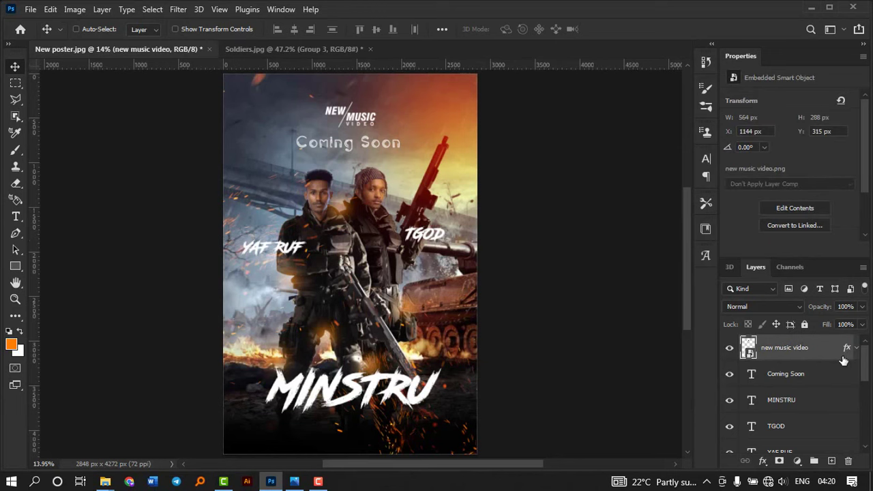
key(ctrl+shift+alt+e)
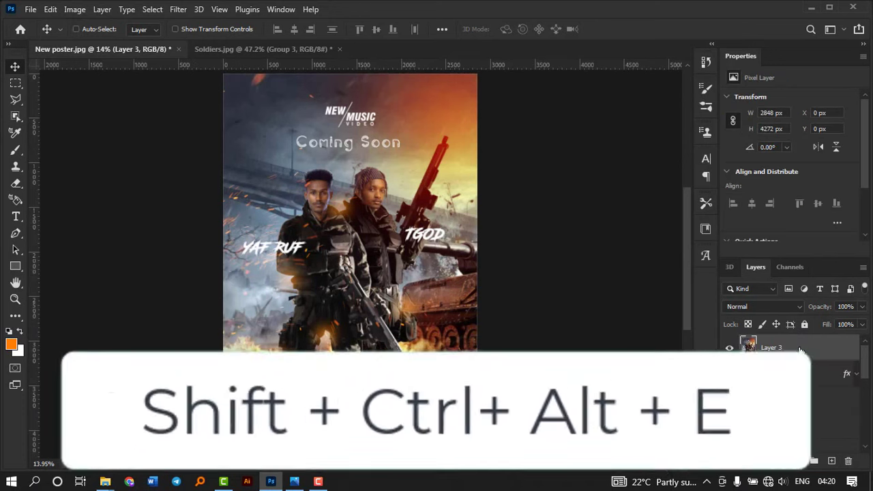
Step: Apply the Camera Raw Creative – Vintage Instant preset to merged Layer 3
click(178, 9)
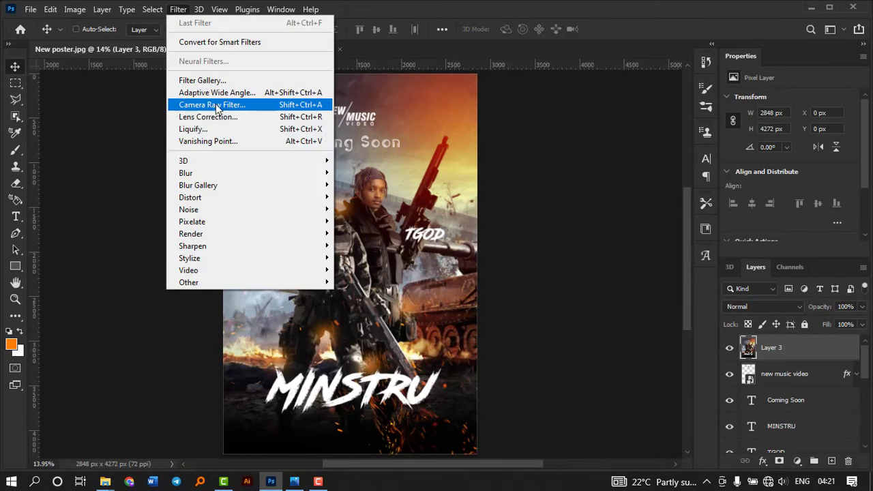
click(232, 104)
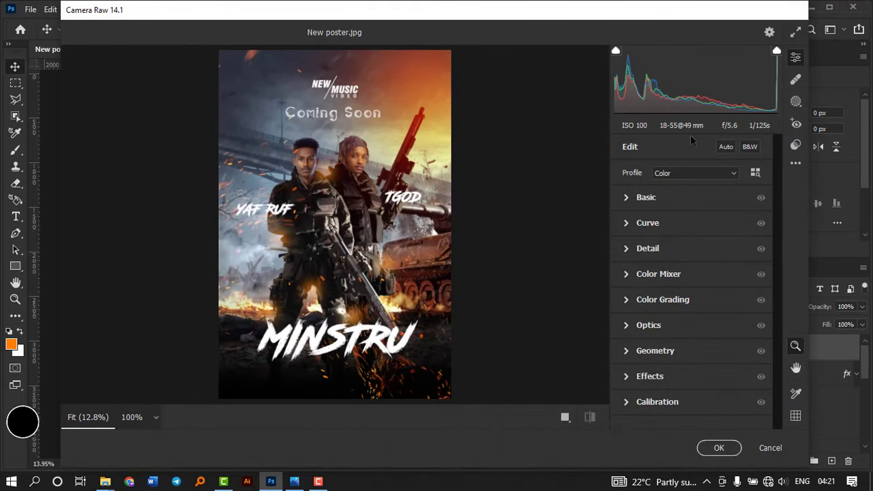
click(796, 145)
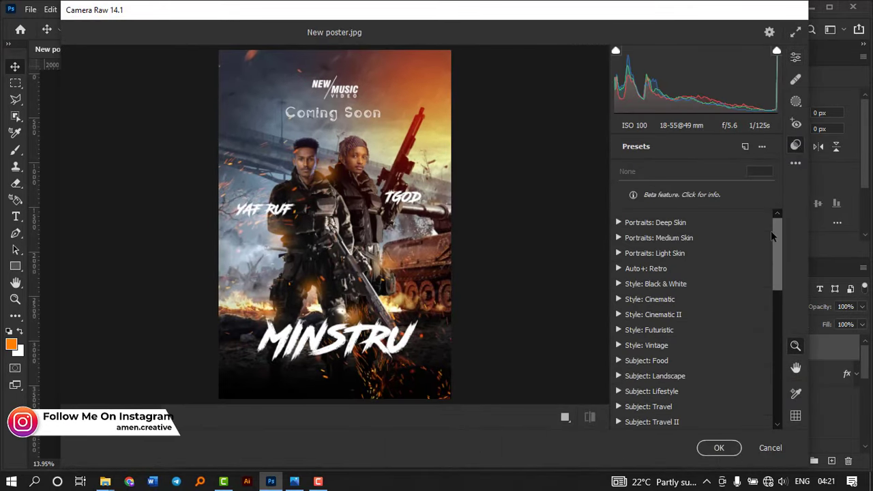
drag(777, 232, 774, 316)
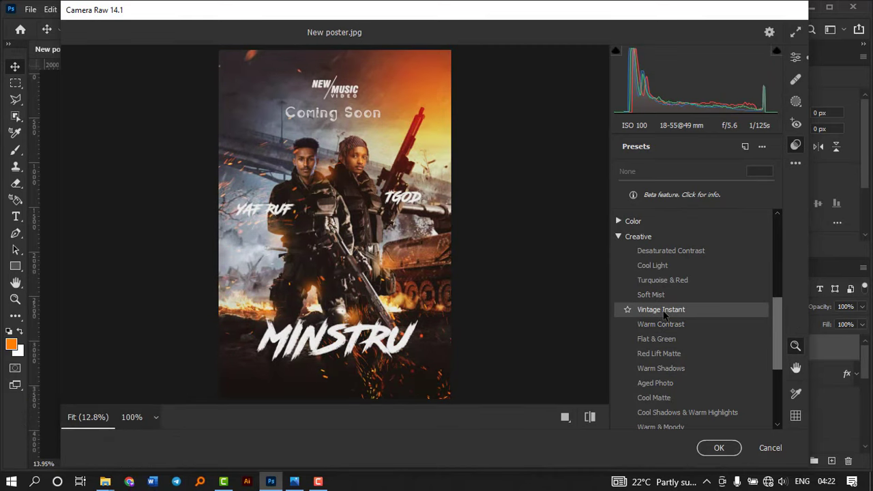
click(664, 312)
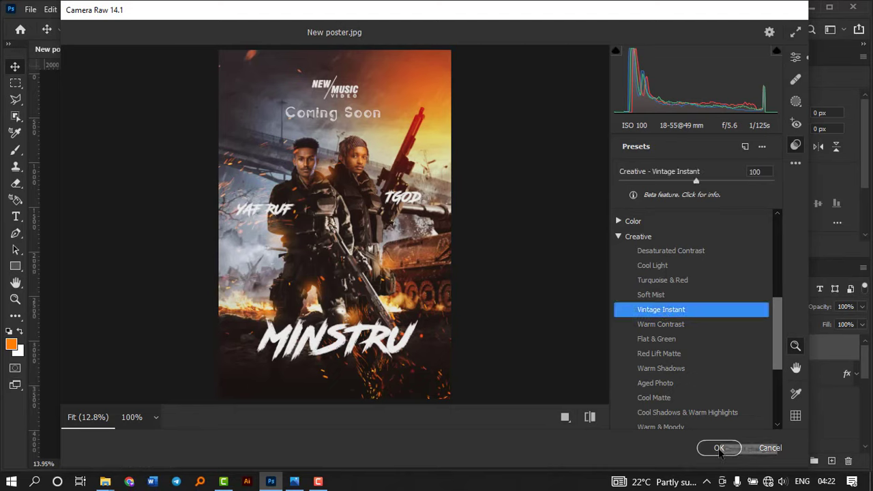
click(719, 449)
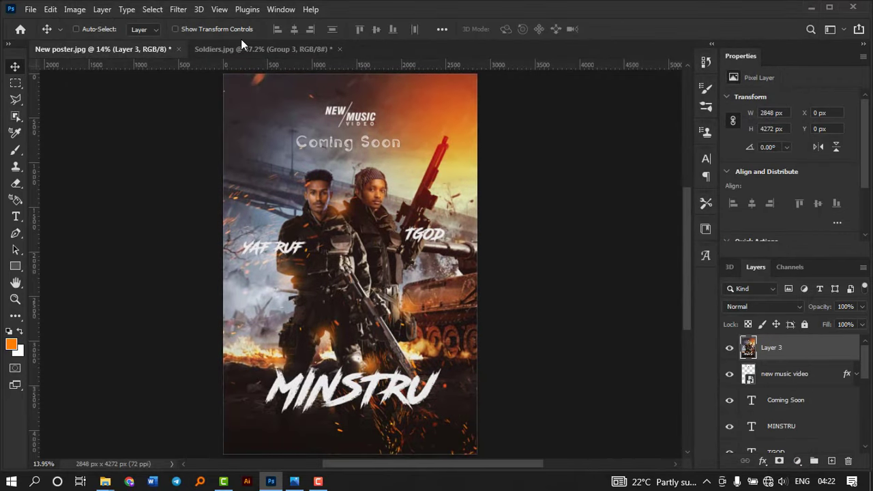
Step: Apply Add Noise to Layer 3 at 7.26% with Uniform distribution
click(179, 10)
mouse_move(189, 209)
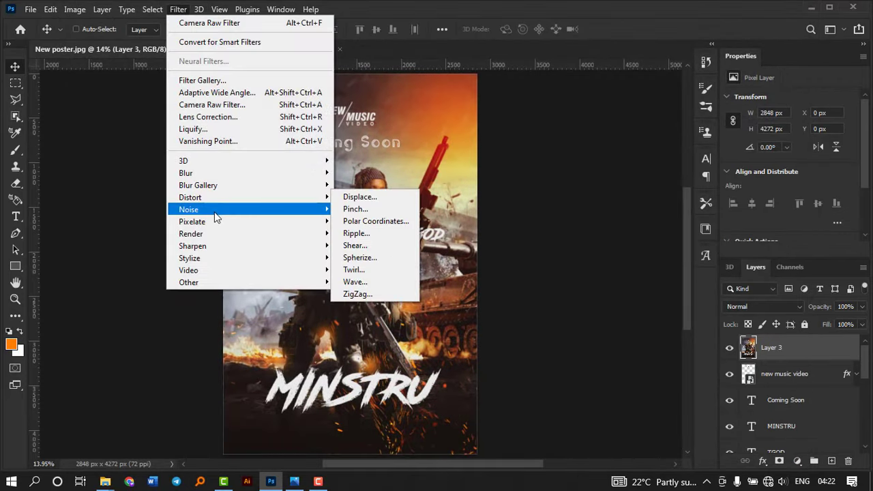
click(344, 209)
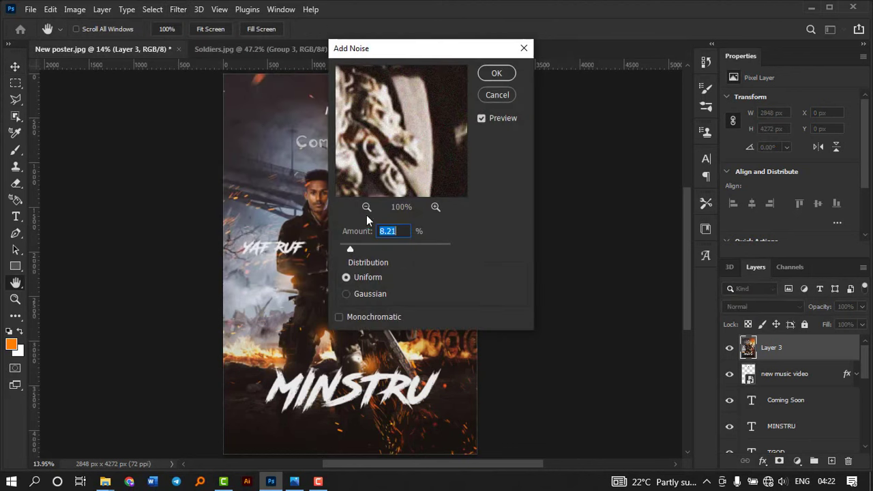
mouse_move(417, 145)
mouse_down()
mouse_move(423, 184)
mouse_move(418, 136)
mouse_up()
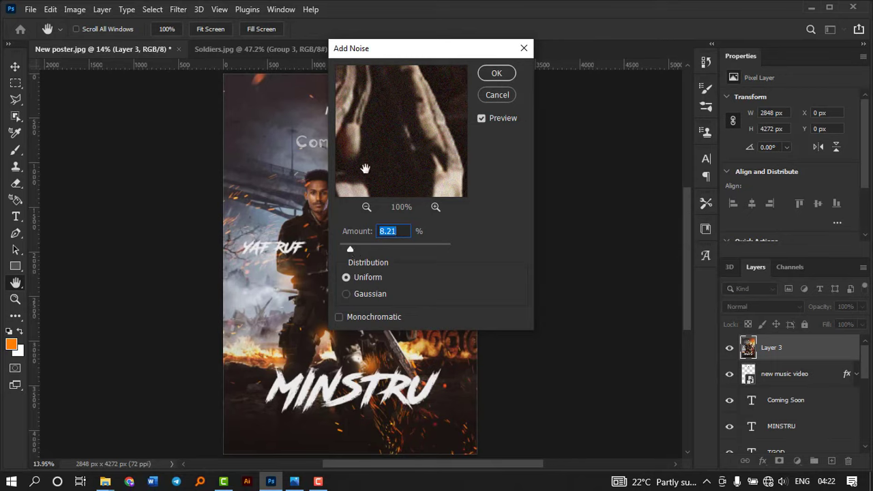
mouse_move(410, 176)
mouse_down()
mouse_move(420, 129)
mouse_move(409, 183)
mouse_move(382, 220)
mouse_up()
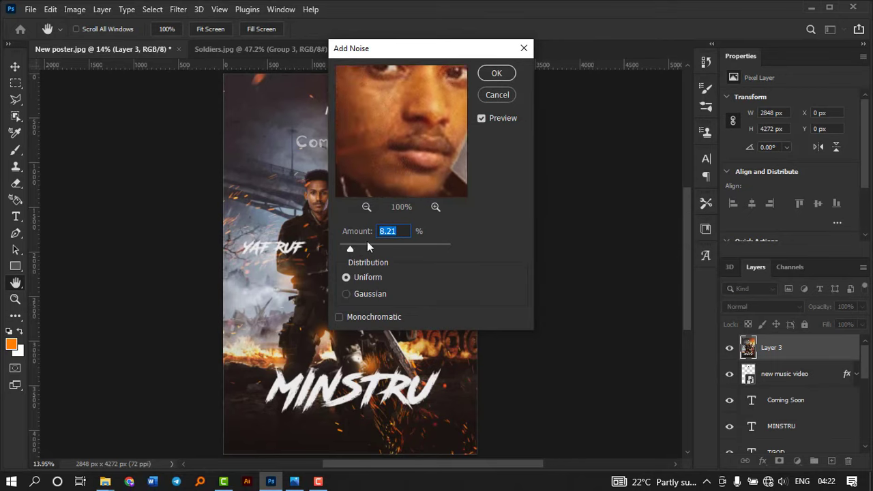
drag(351, 250, 350, 250)
click(491, 72)
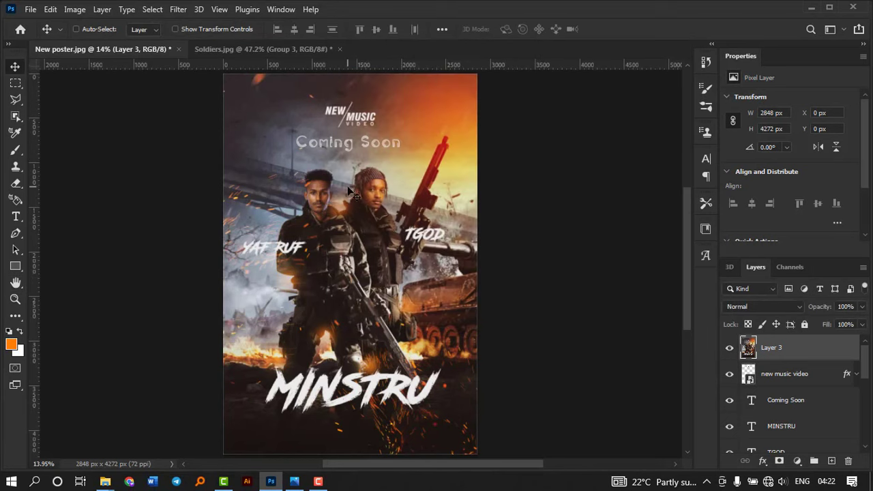
click(15, 298)
click(328, 175)
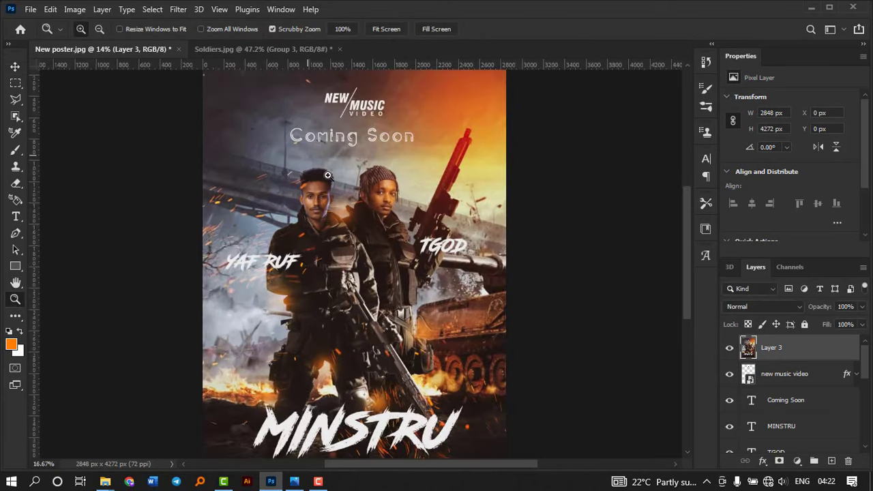
click(328, 176)
click(370, 182)
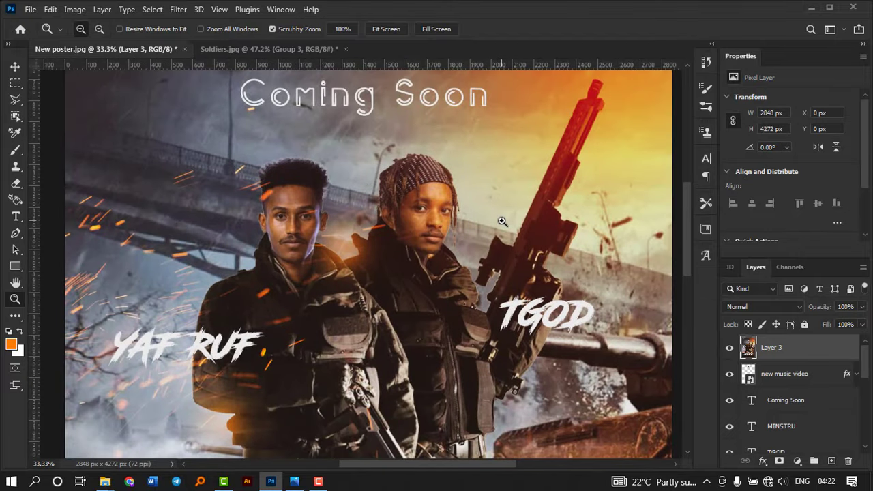
key(ctrl+0)
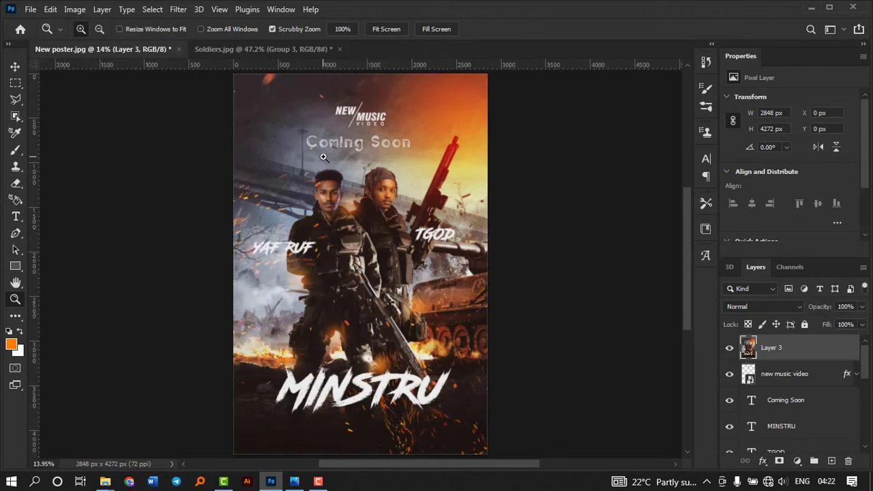